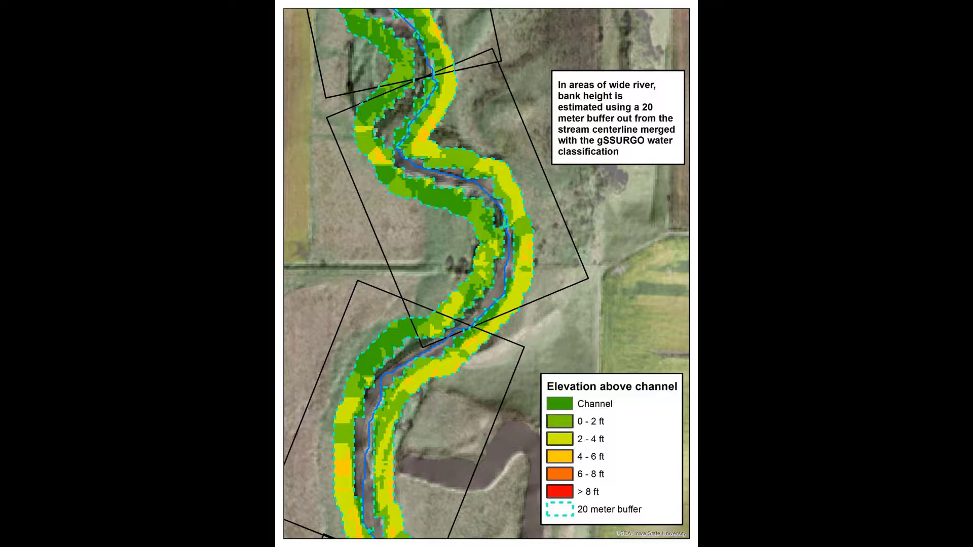
key(Right)
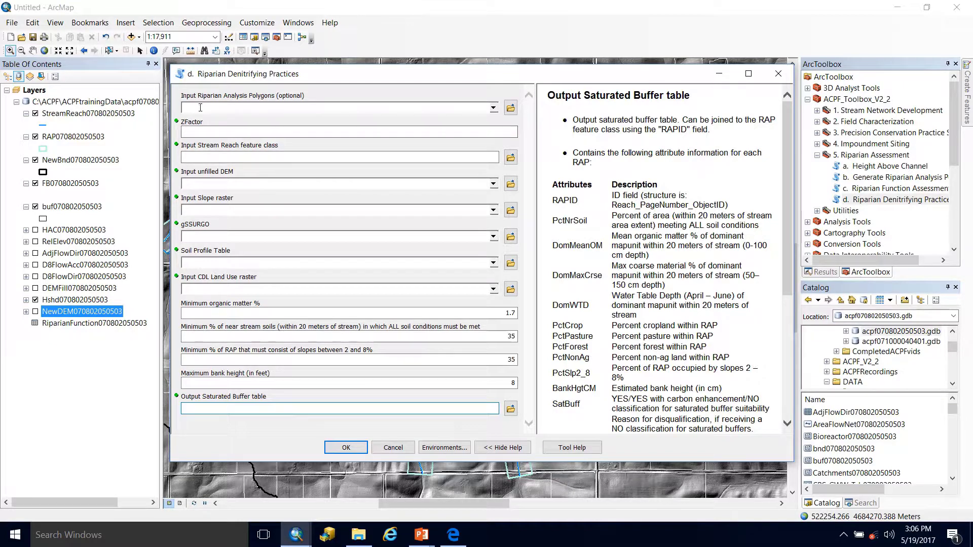
click(73, 136)
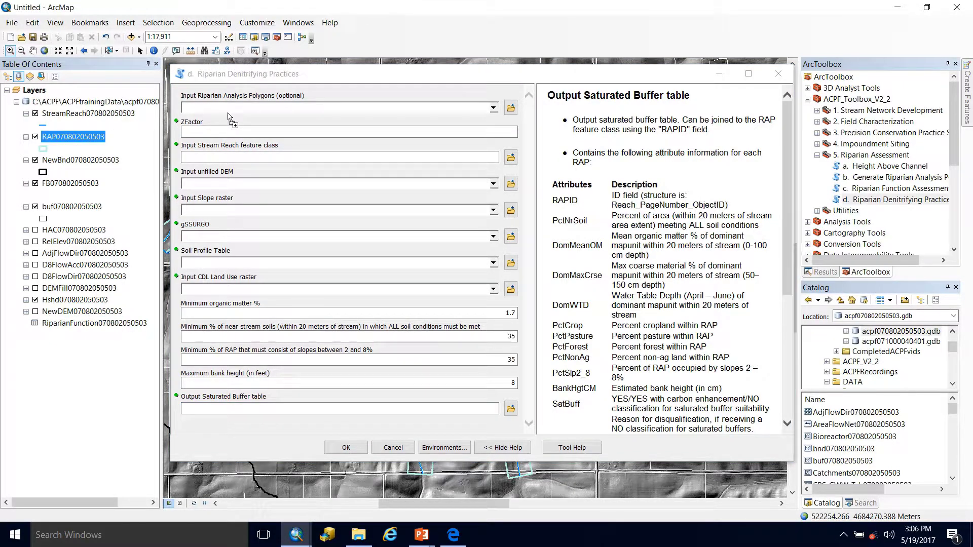
click(224, 132)
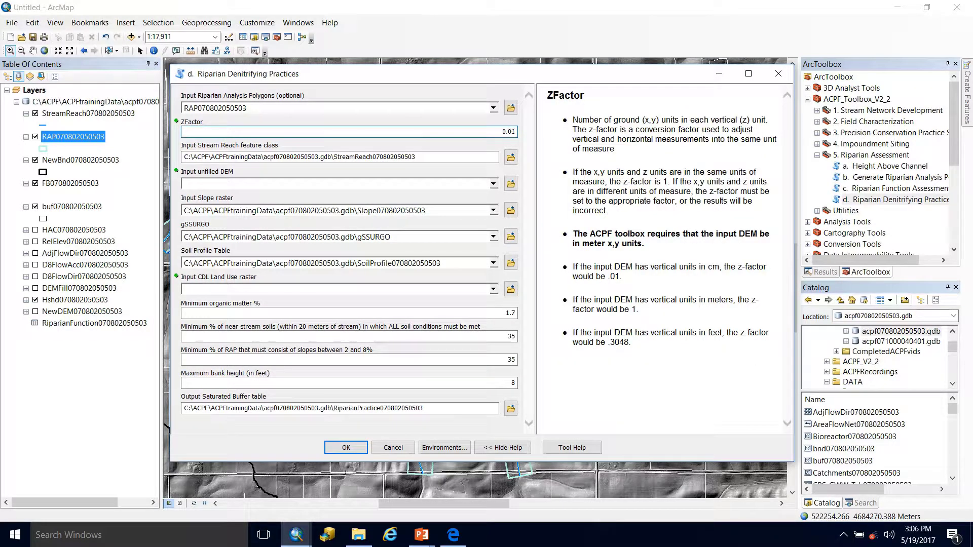
click(248, 183)
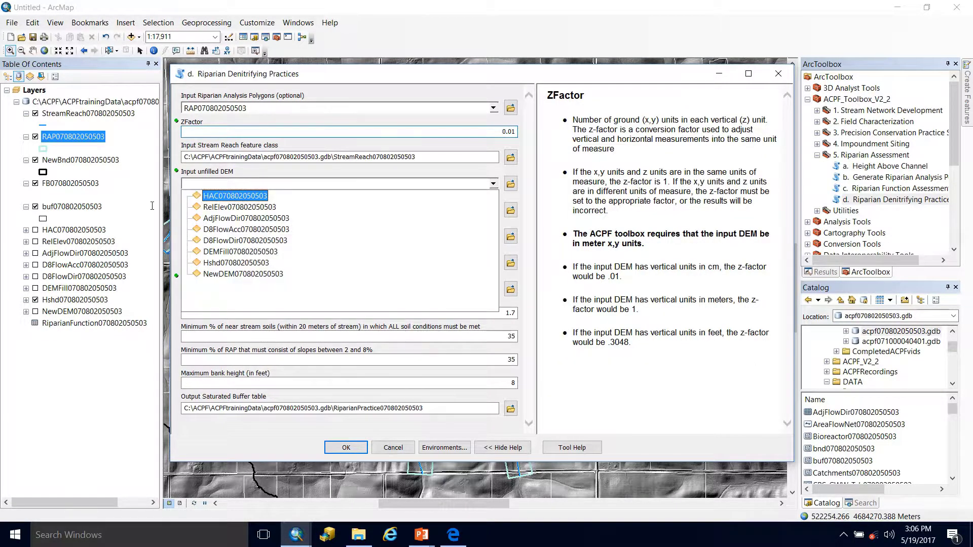
click(113, 206)
drag(90, 316, 240, 185)
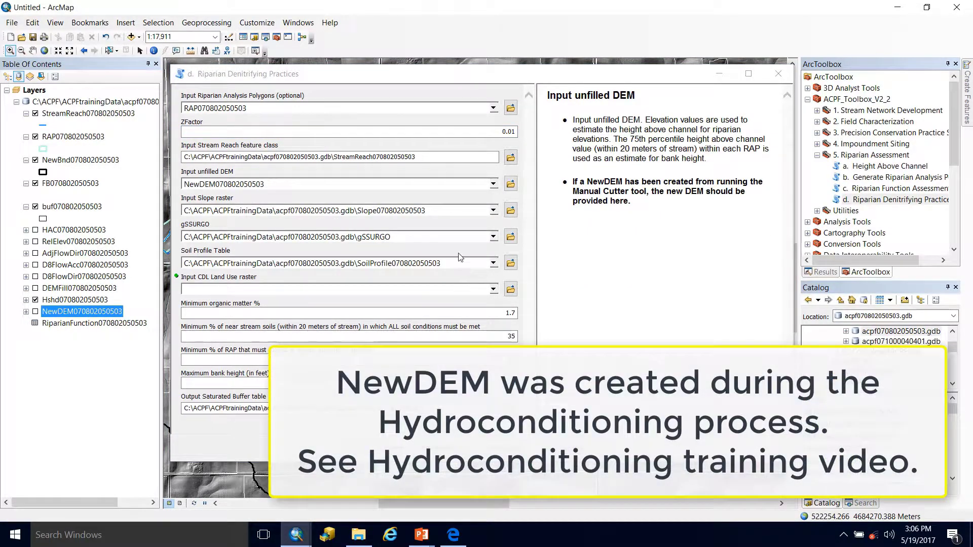
- Choose wsCDL2015 from acpf070802050503.gdb as the CDL land use raster and run the Riparian Denitrifying Practices tool
click(441, 292)
click(510, 291)
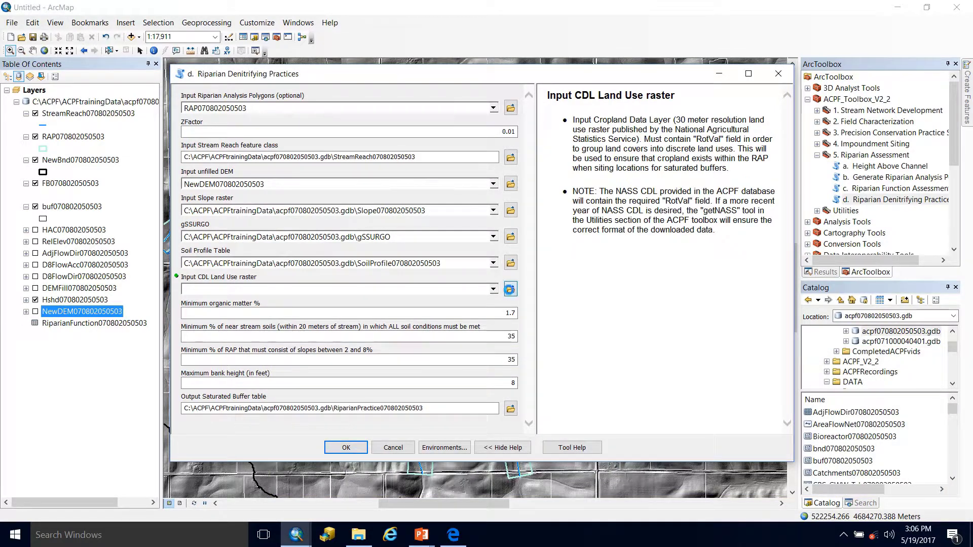
drag(458, 310, 566, 312)
click(499, 282)
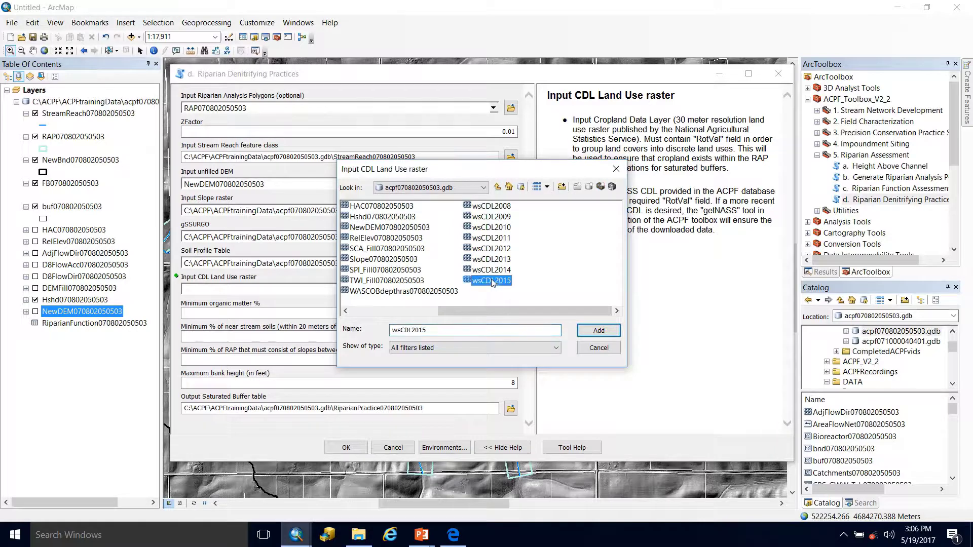
click(607, 337)
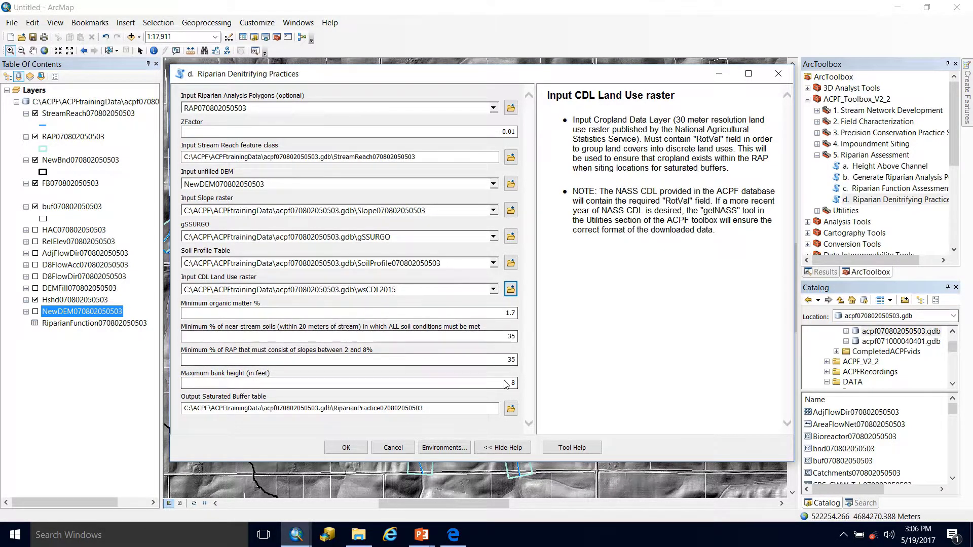
click(440, 409)
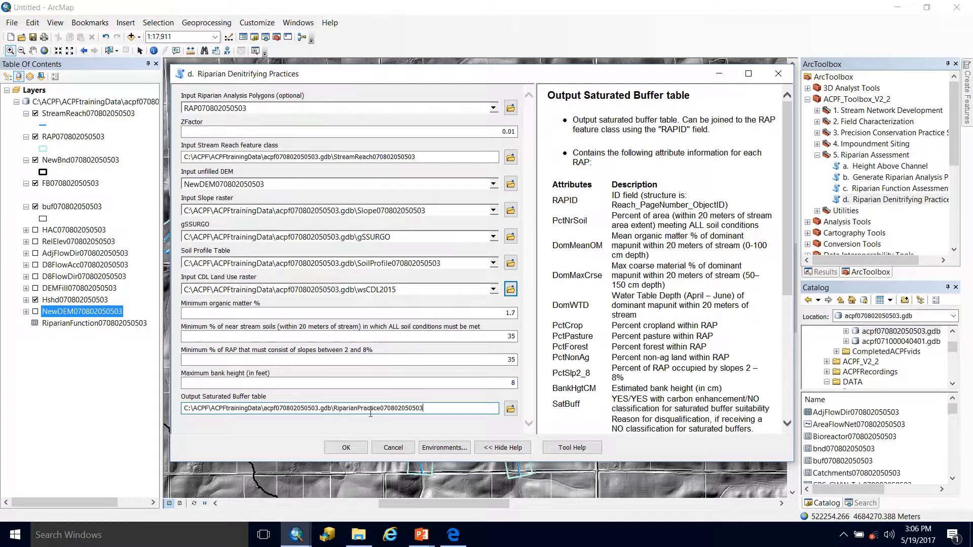
click(334, 449)
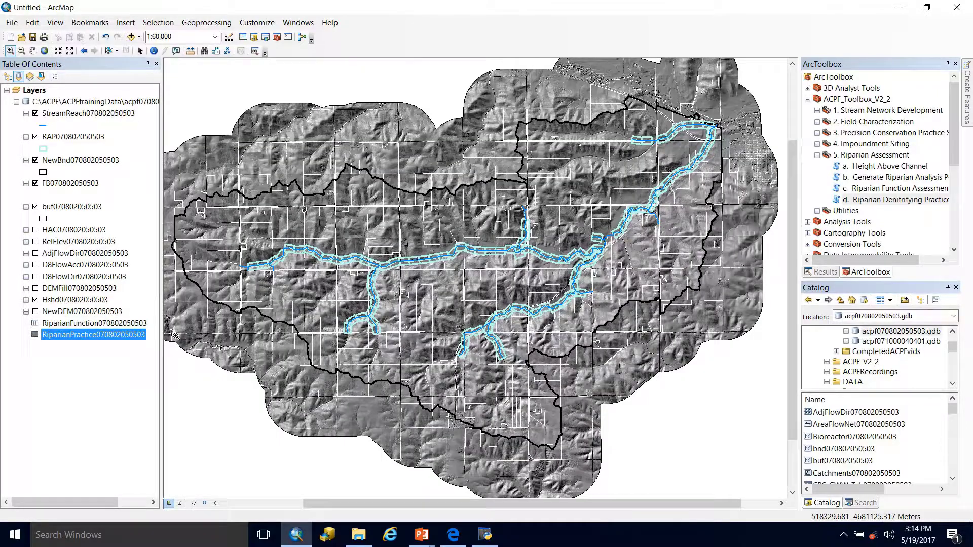
right_click(66, 335)
click(83, 342)
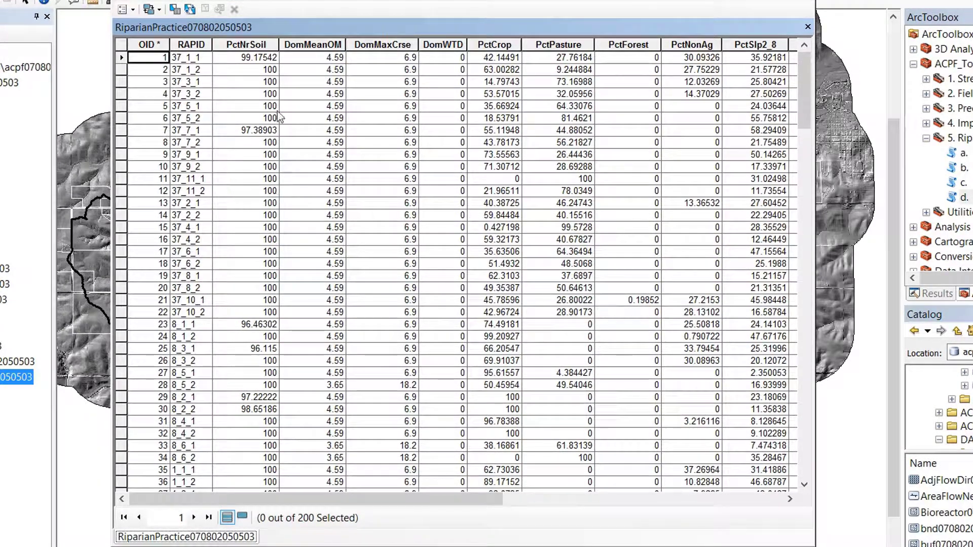
click(272, 45)
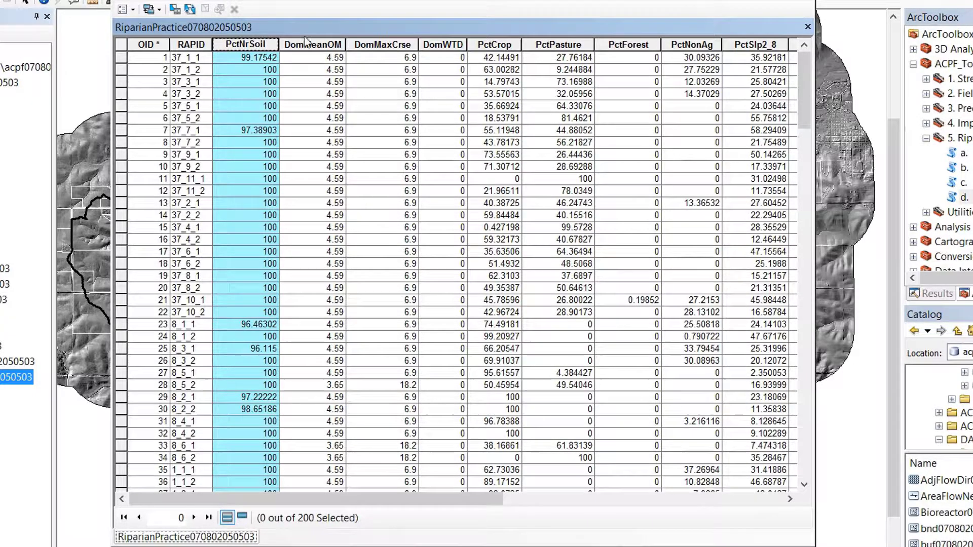
click(333, 44)
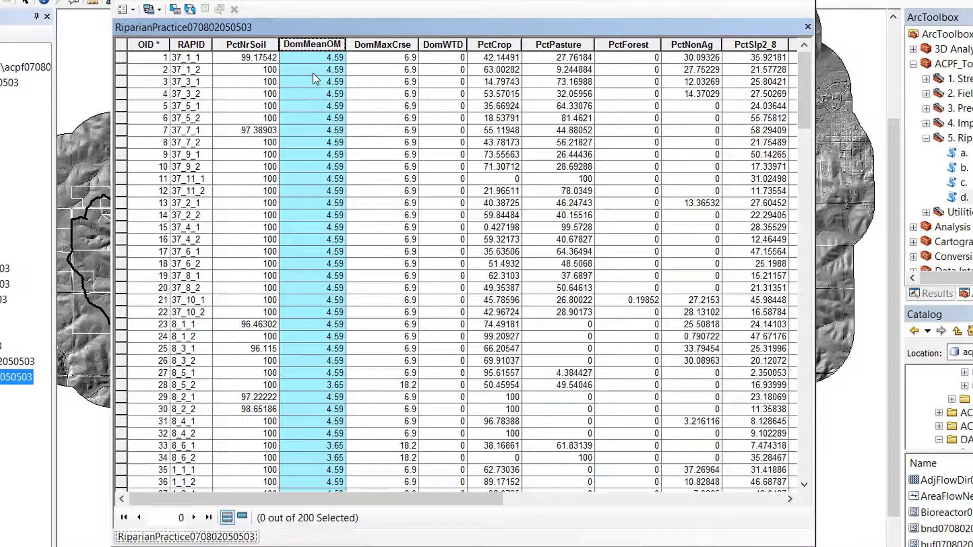
click(412, 46)
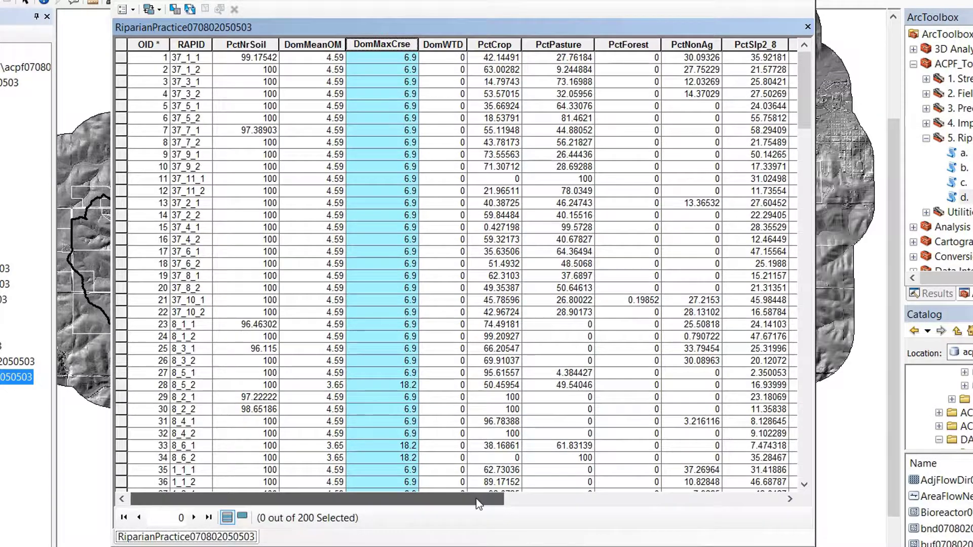
drag(473, 501, 571, 500)
click(299, 44)
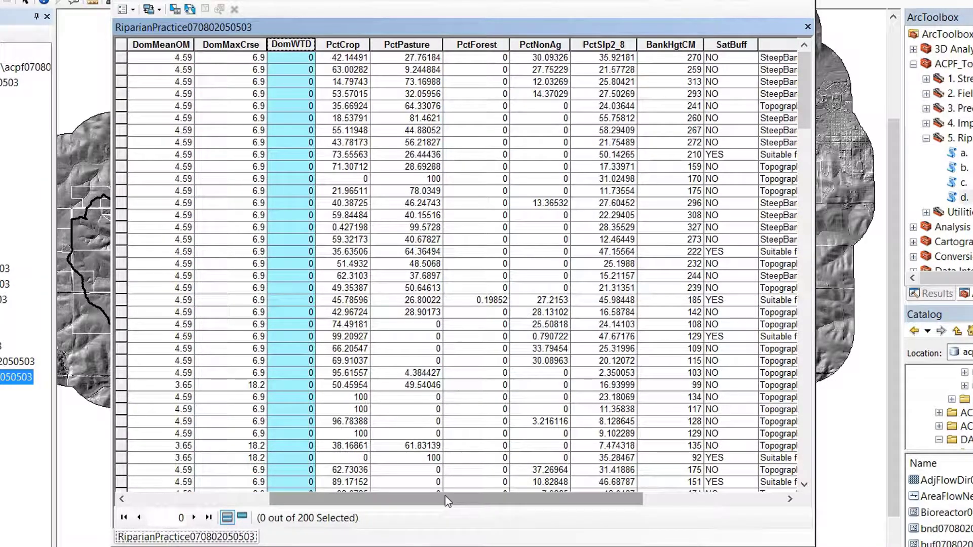
- Examine the land use columns PctCrop through PctNonAg, the PctSlp2_8 slope column and the BankHgtCM column
drag(445, 496, 519, 502)
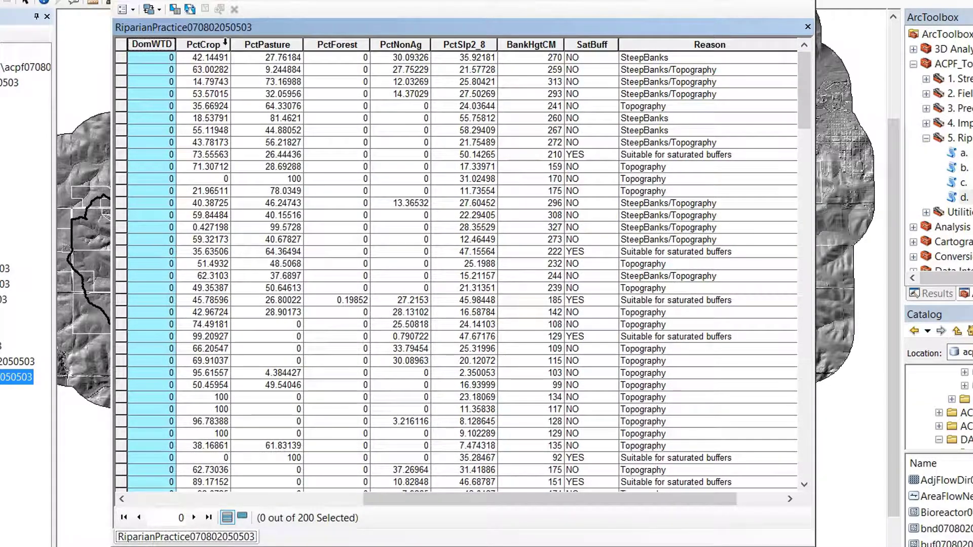
drag(224, 43, 395, 44)
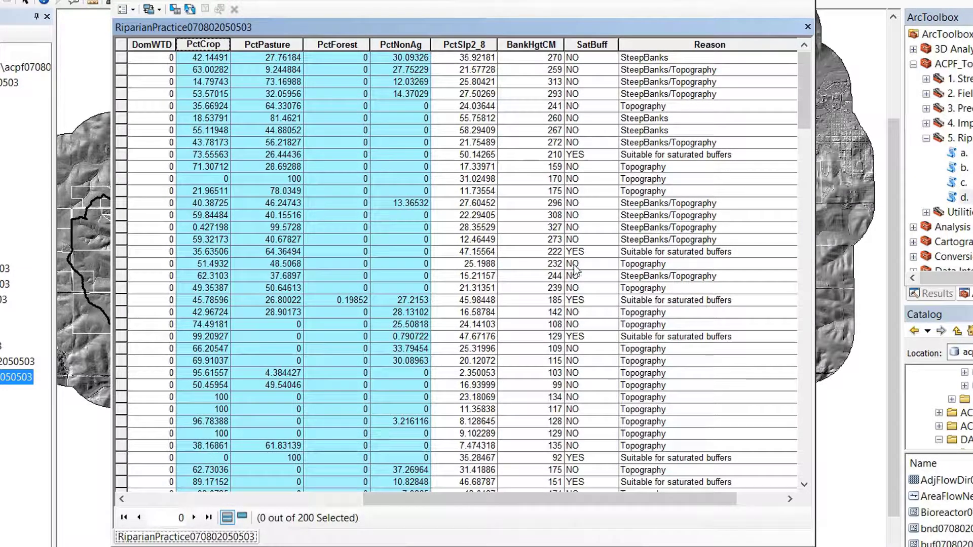
click(464, 46)
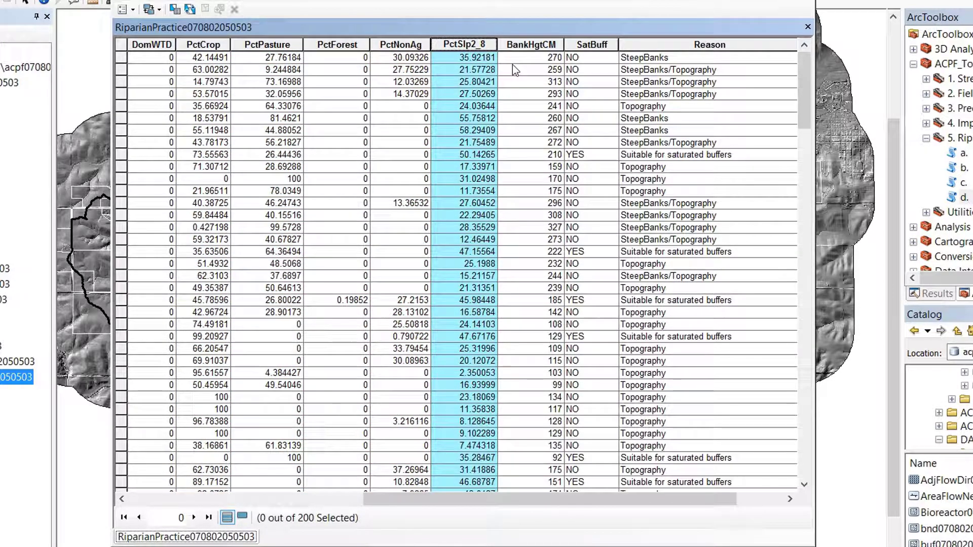
drag(606, 499, 653, 499)
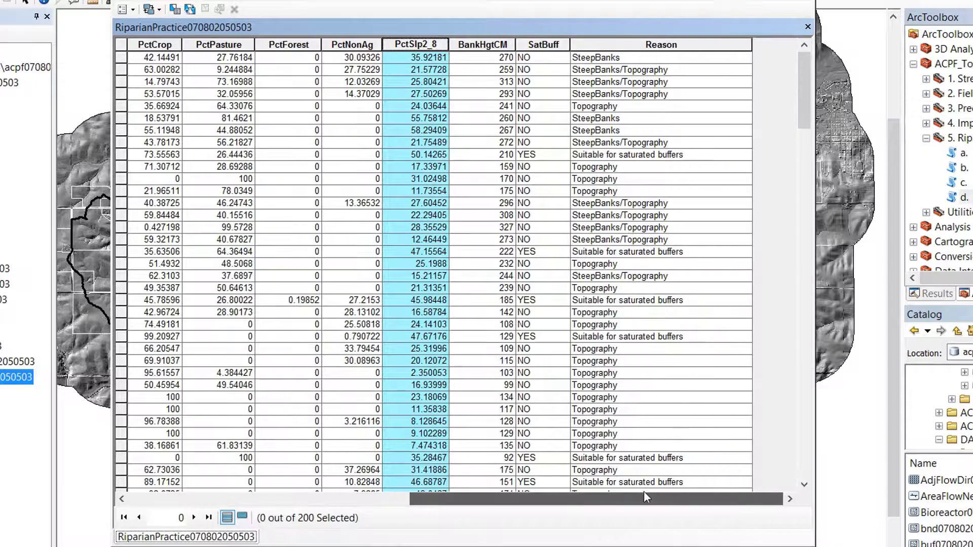
click(478, 44)
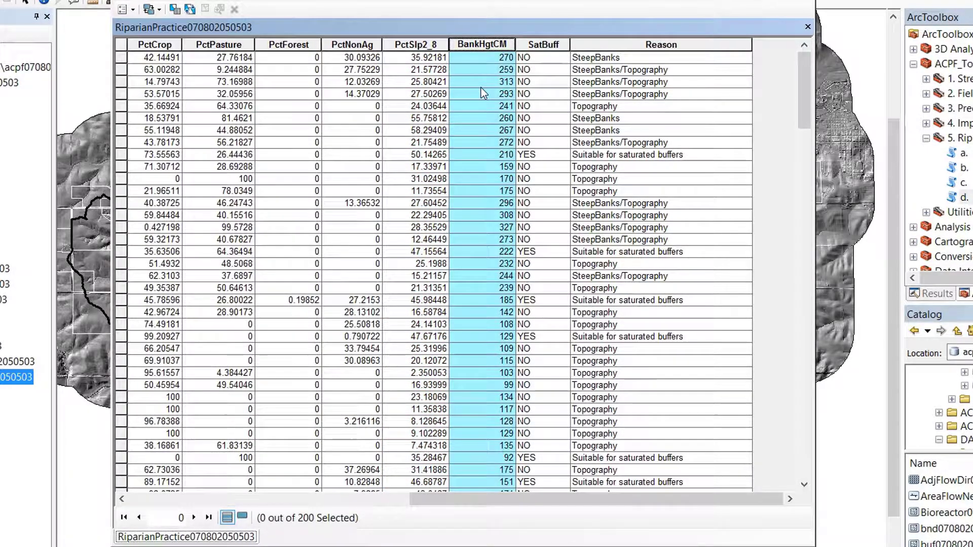
- Sort the table by SatBuff in descending order and review the records classed YES and NO
click(560, 45)
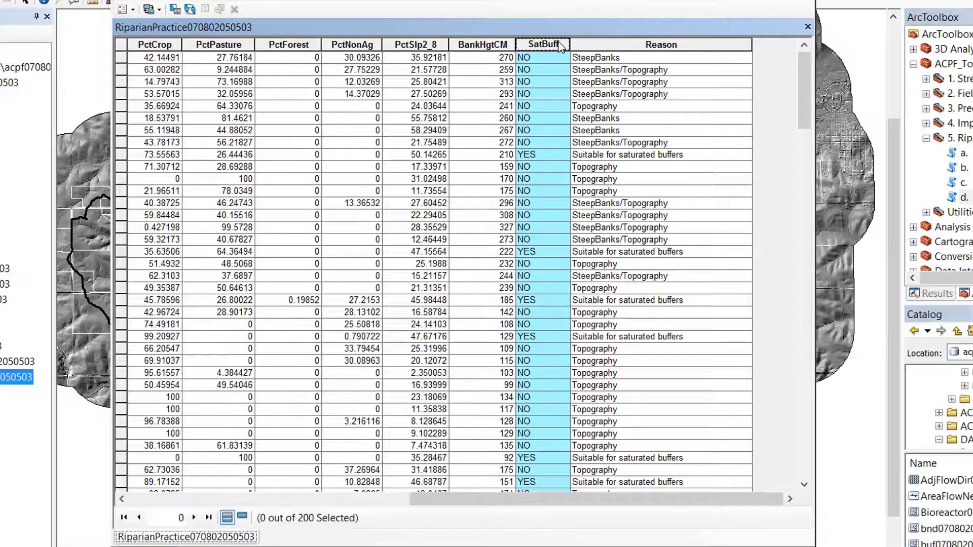
double_click(560, 45)
double_click(560, 45)
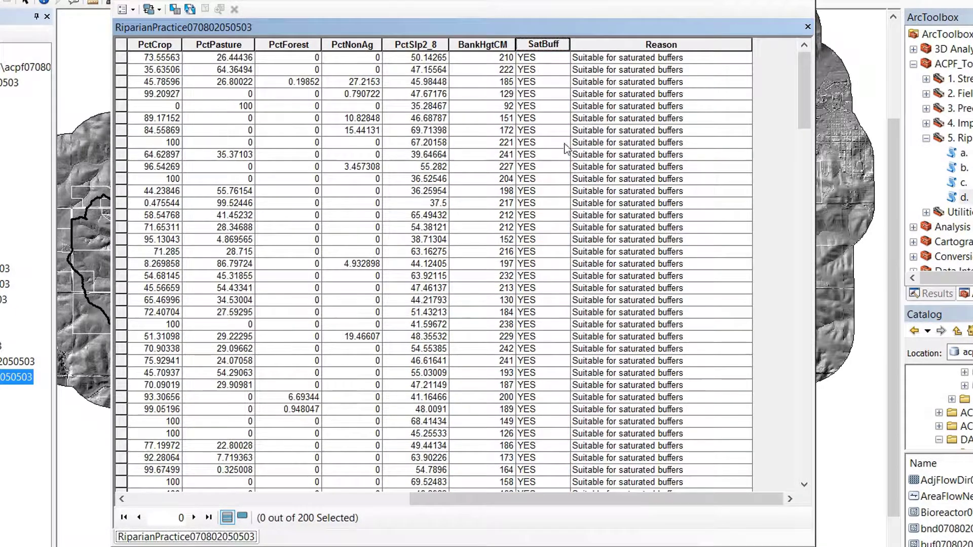
scroll(555, 159, down, 20)
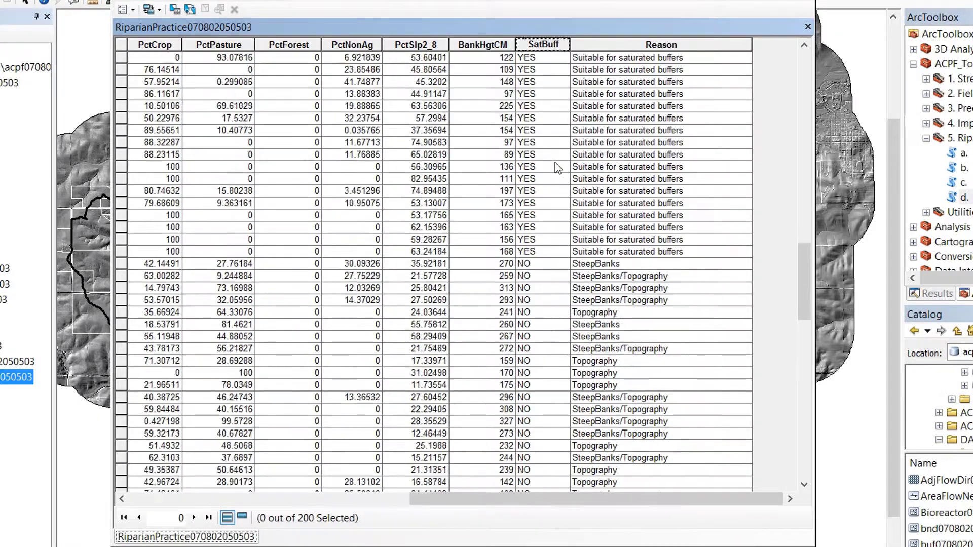
scroll(555, 162, up, 20)
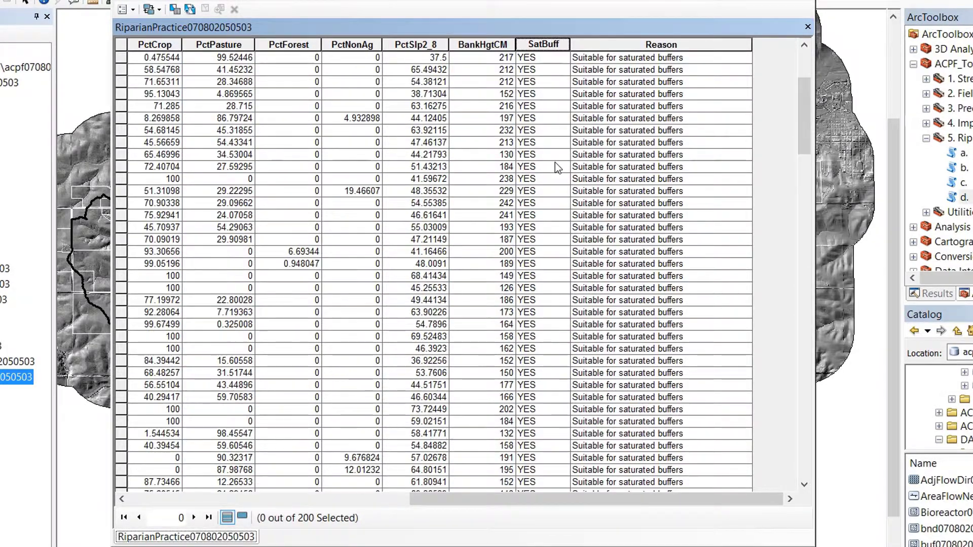
scroll(555, 162, up, 4)
- Examine the Reason column for the suitable and disqualified records, including SteepBanks and SteepBanks/Topography, and close the table
click(716, 44)
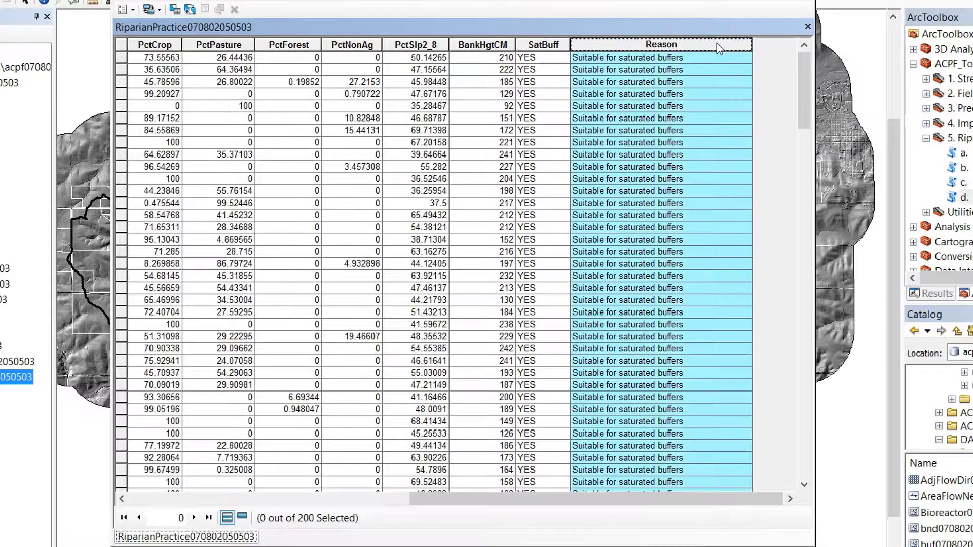
scroll(659, 147, down, 20)
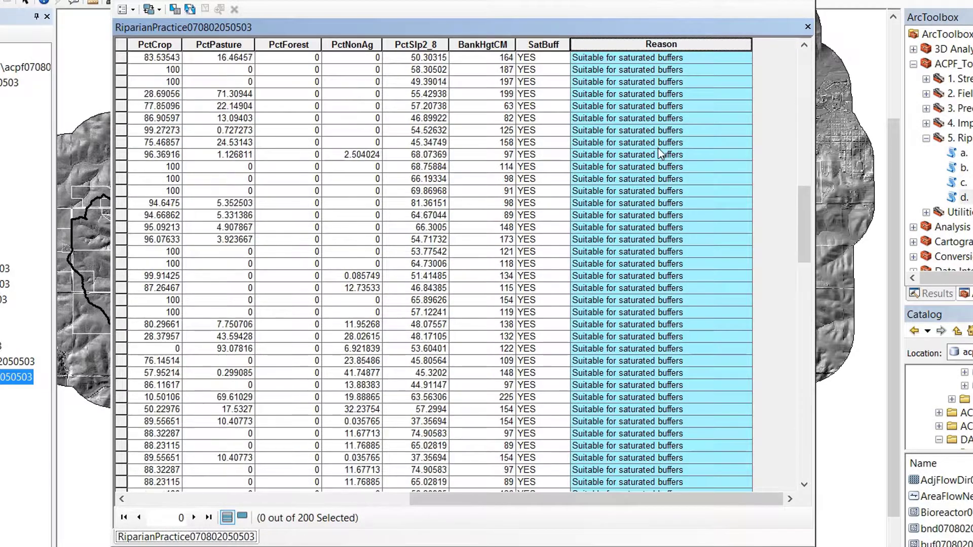
scroll(659, 152, down, 12)
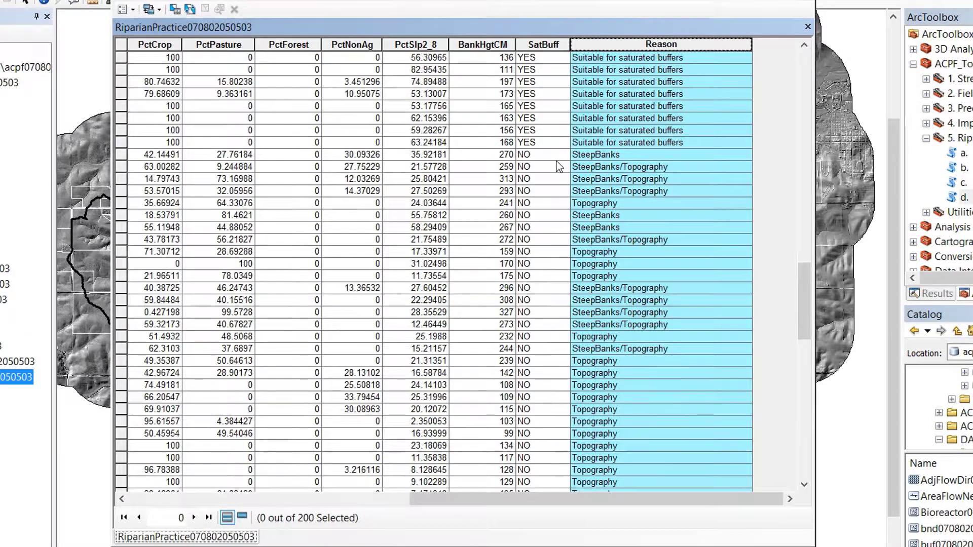
scroll(559, 167, down, 1)
click(629, 130)
click(643, 119)
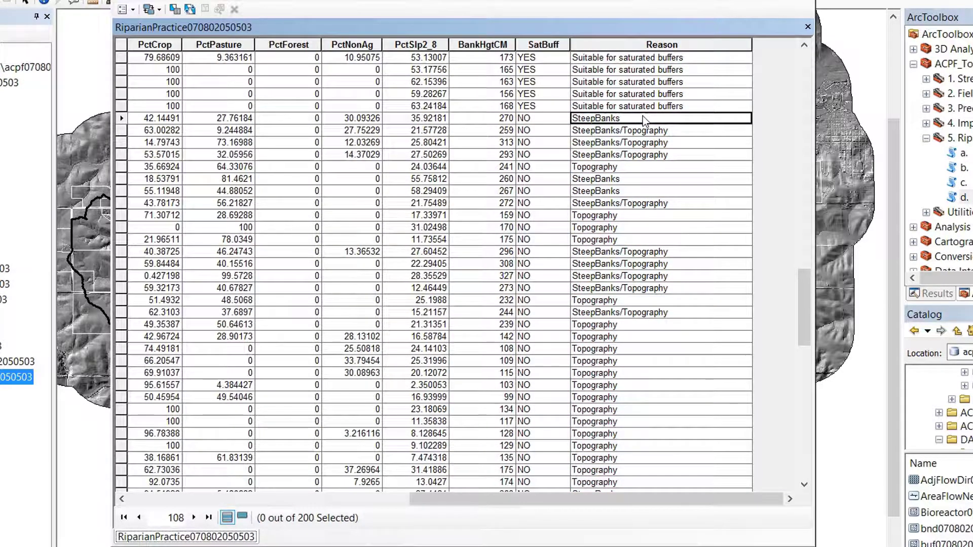
click(627, 144)
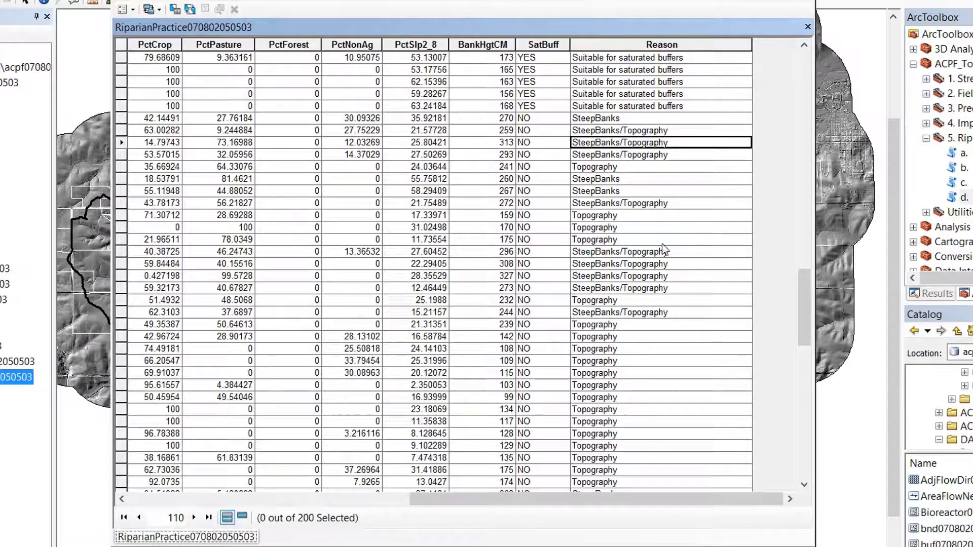
scroll(616, 230, down, 20)
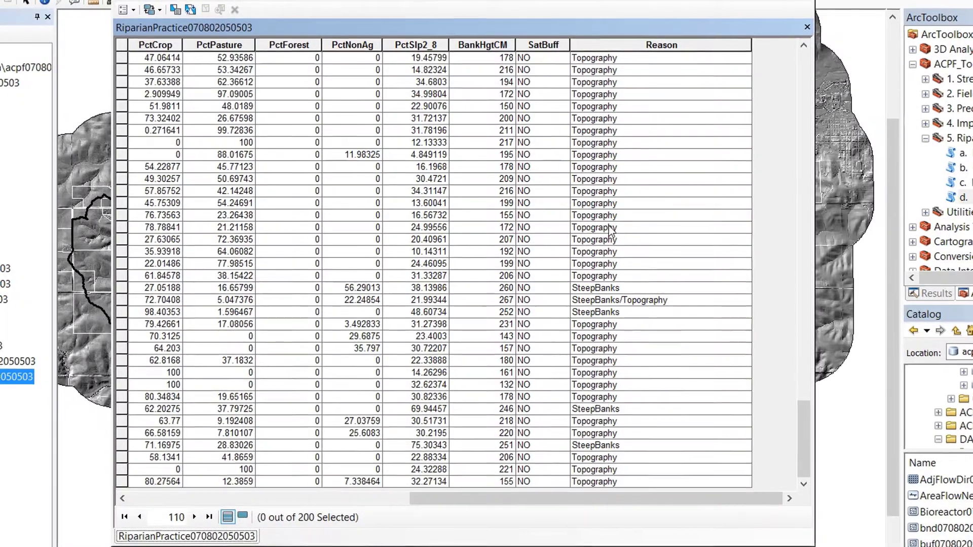
scroll(609, 230, up, 20)
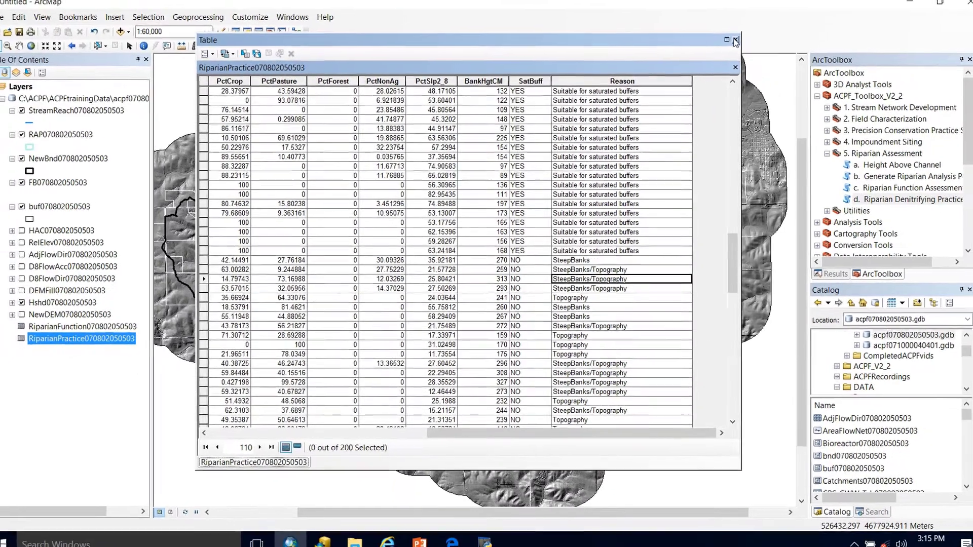
click(736, 40)
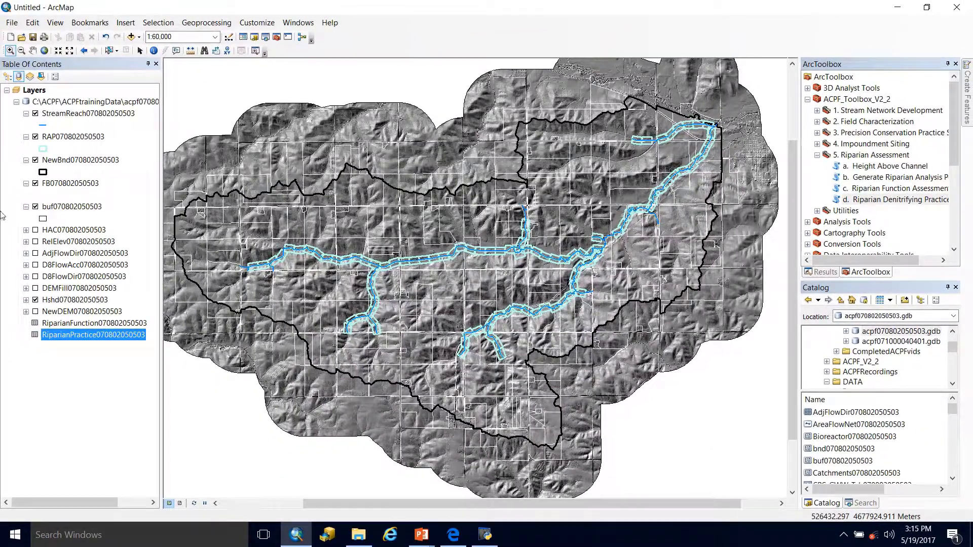
right_click(73, 140)
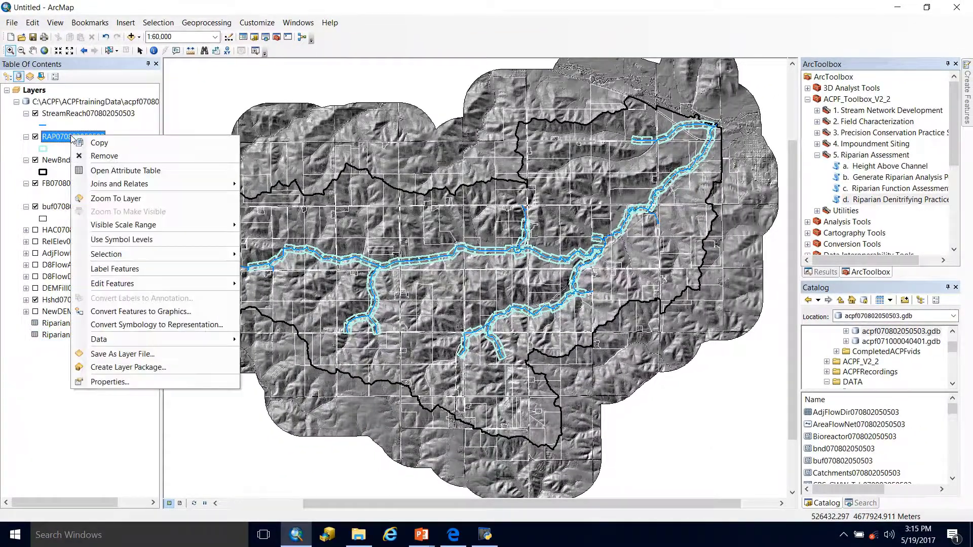
mouse_move(133, 184)
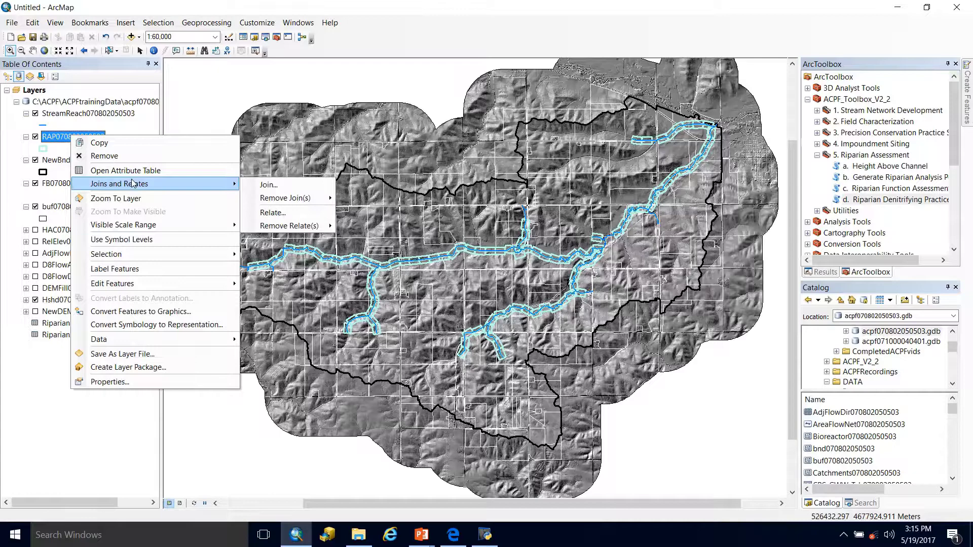
click(283, 188)
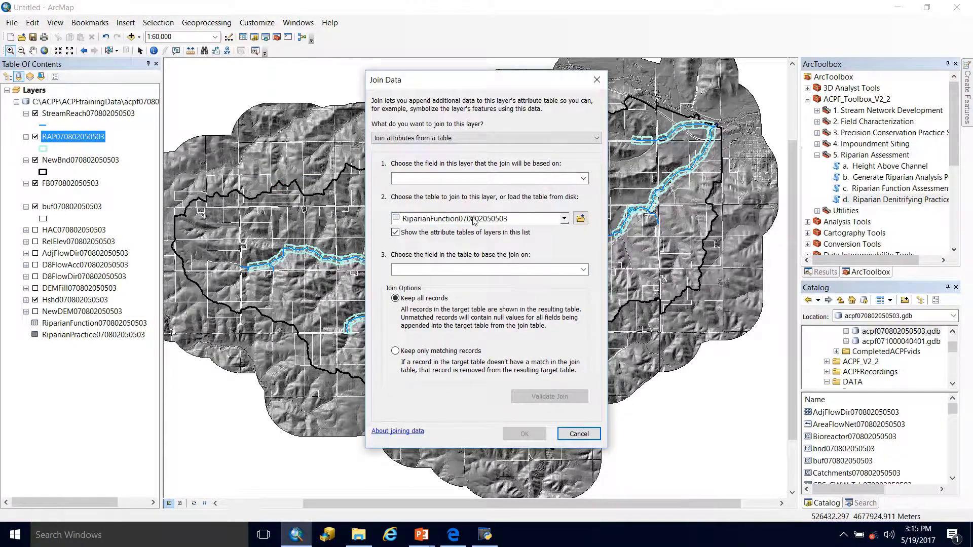
click(474, 221)
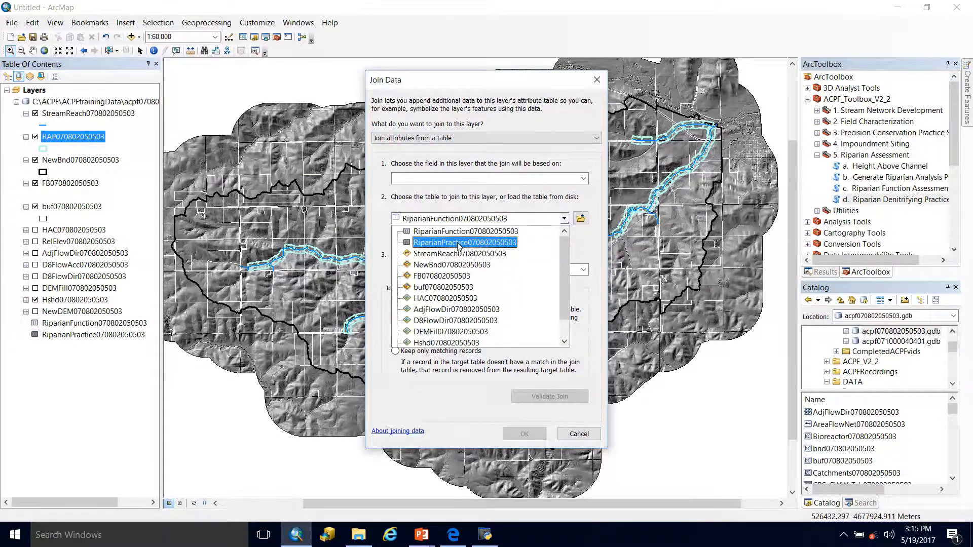
click(434, 243)
click(497, 180)
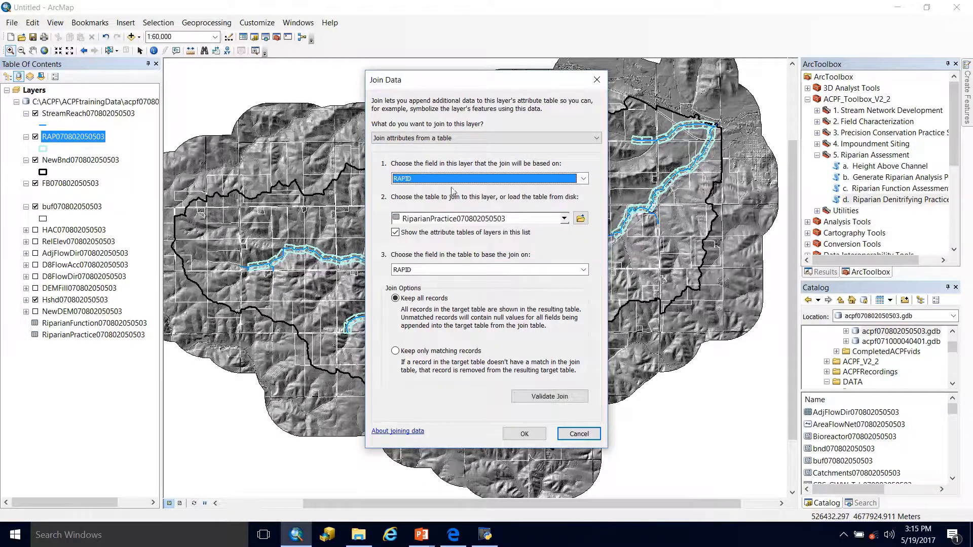
click(525, 434)
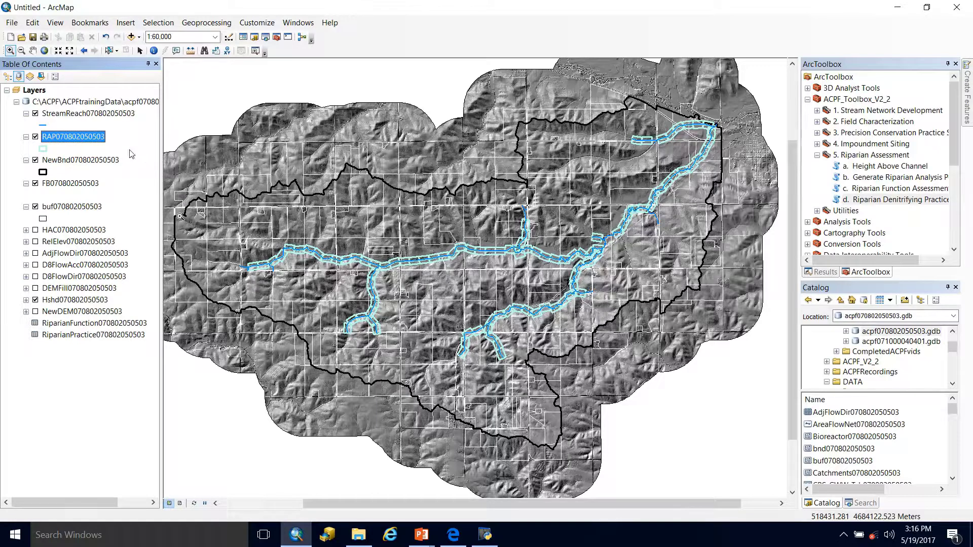
double_click(94, 141)
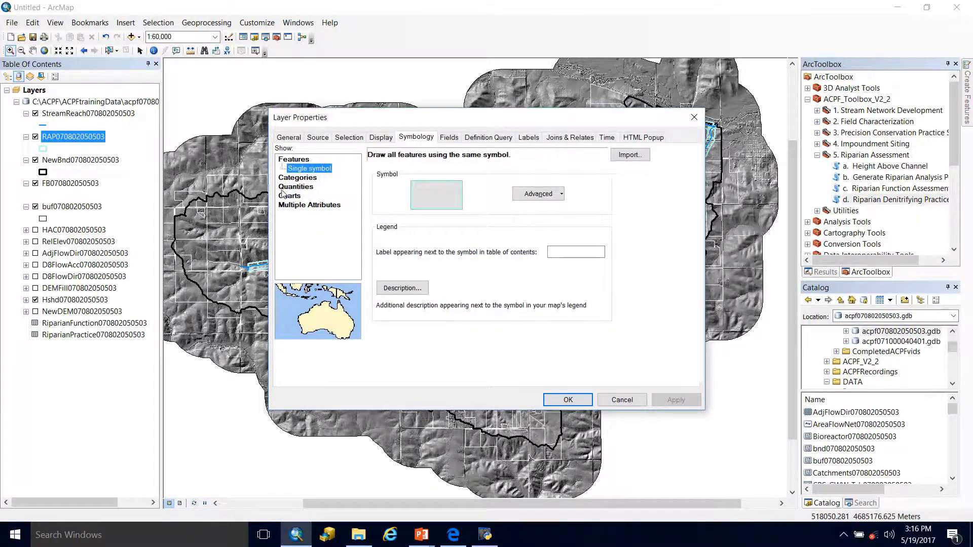
click(294, 177)
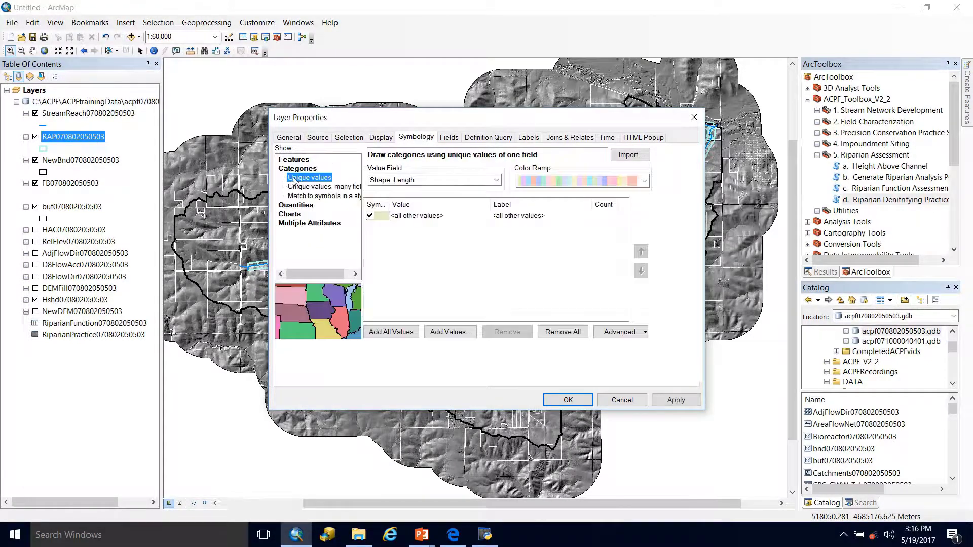
click(435, 180)
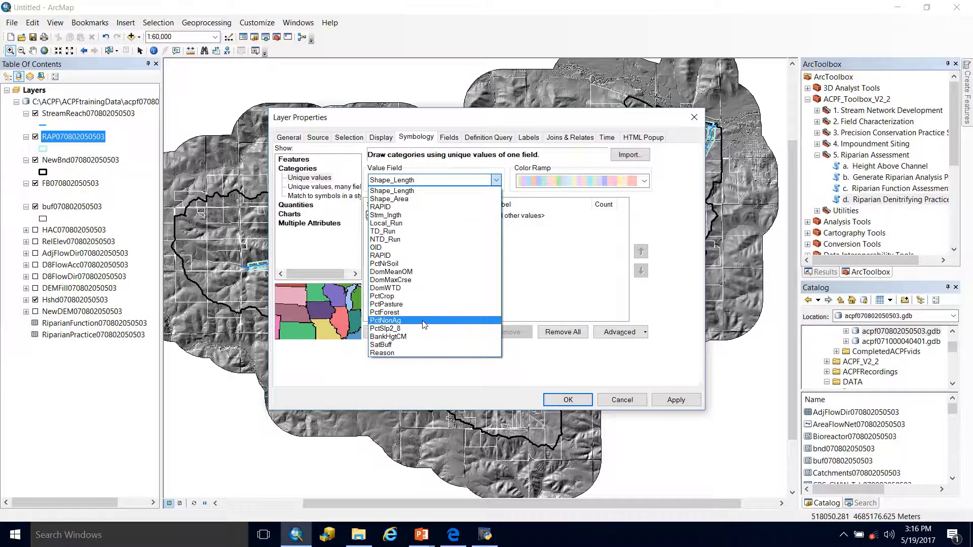
click(410, 347)
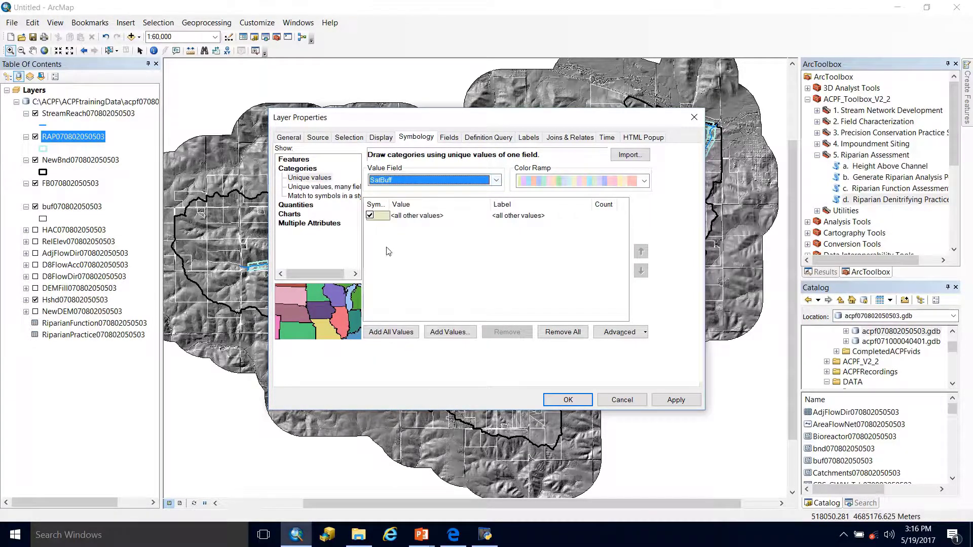
click(411, 337)
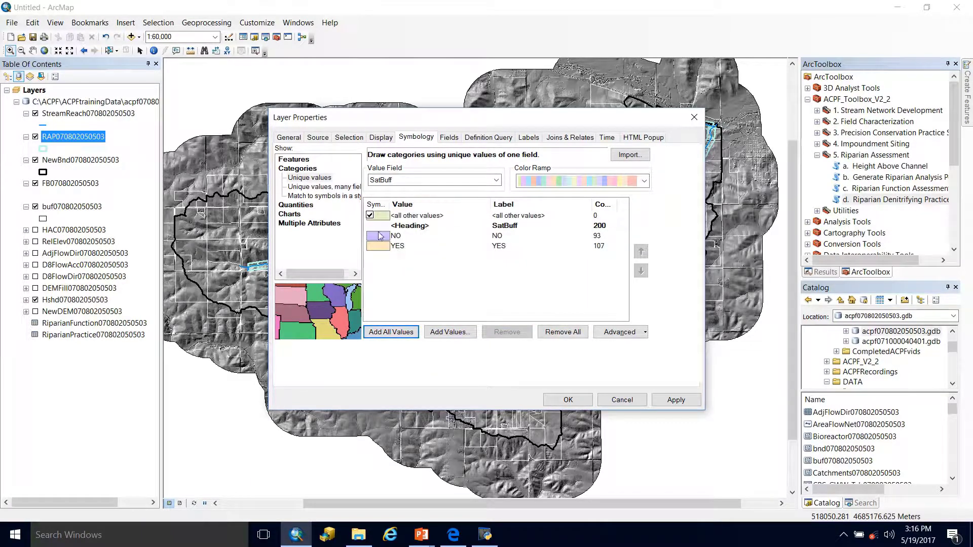
- Exclude all other values from the SatBuff symbology and give the YES class a bright yellow fill
click(374, 248)
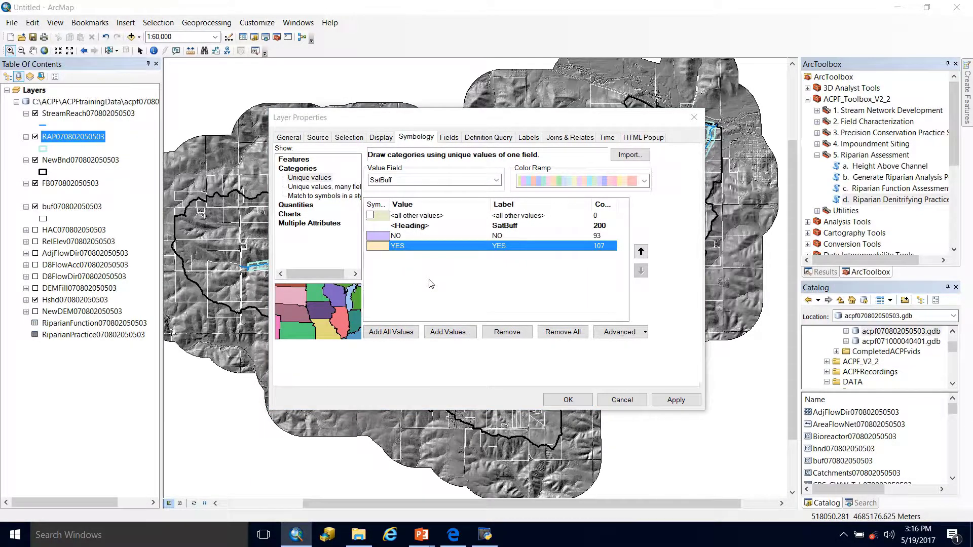
click(603, 221)
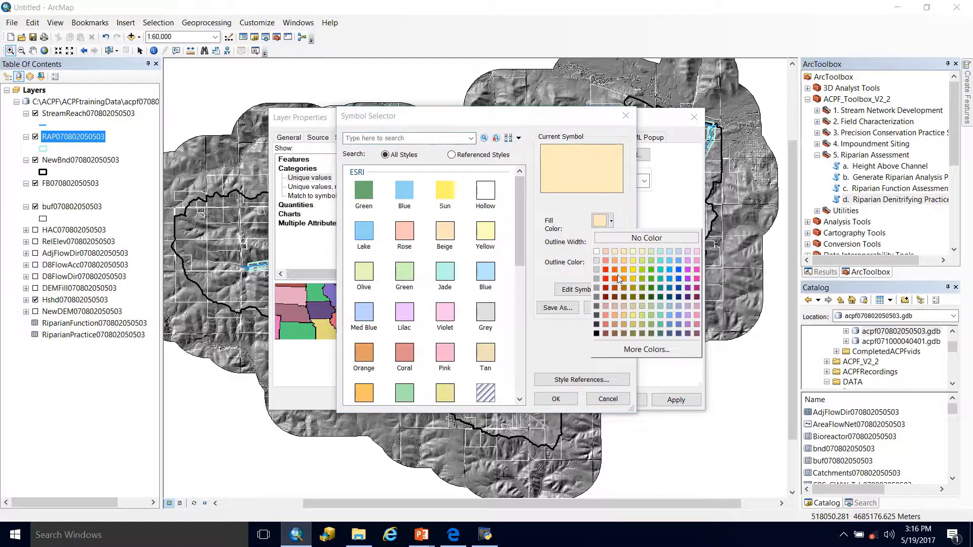
click(633, 279)
click(549, 400)
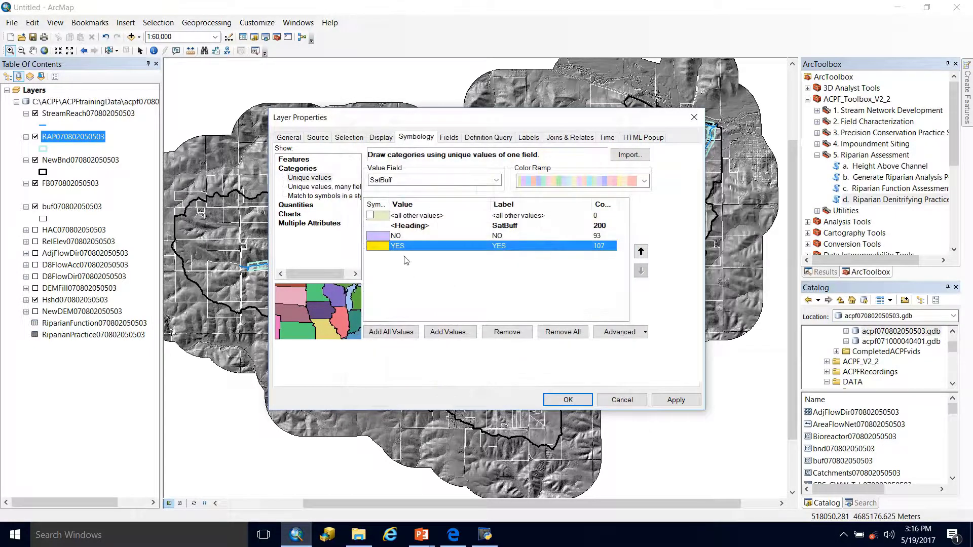
- Set the NO class to no fill color and apply the SatBuff symbology to the RAP layer
double_click(386, 237)
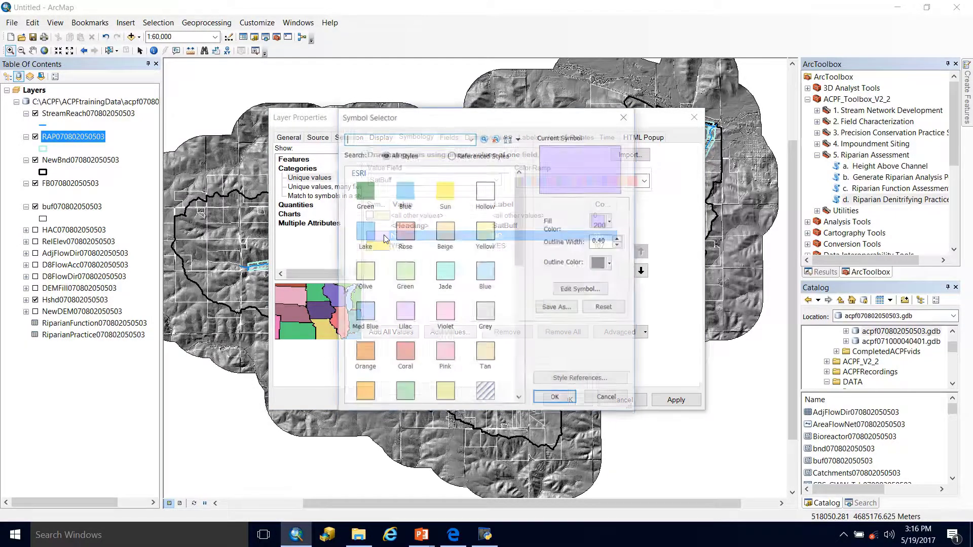
click(600, 221)
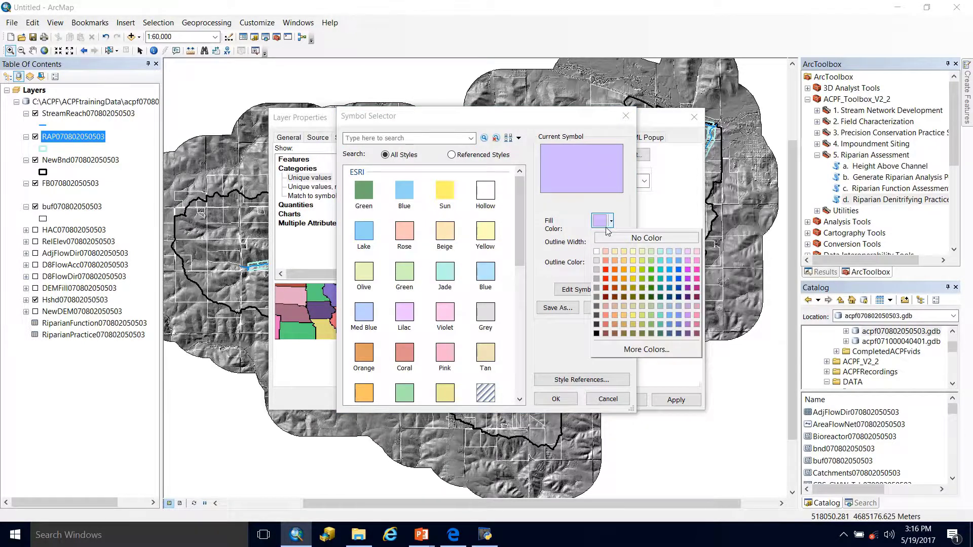
click(643, 297)
click(556, 399)
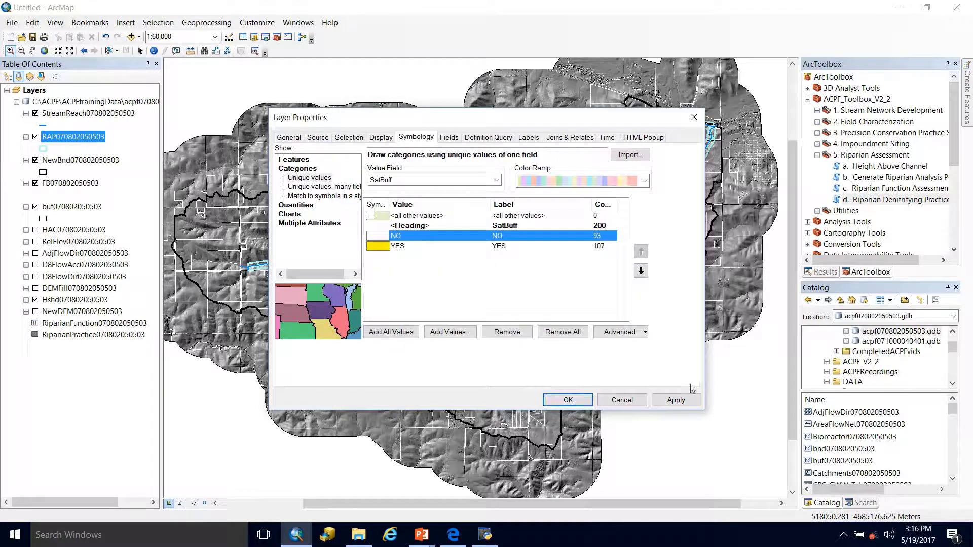
click(675, 399)
click(577, 403)
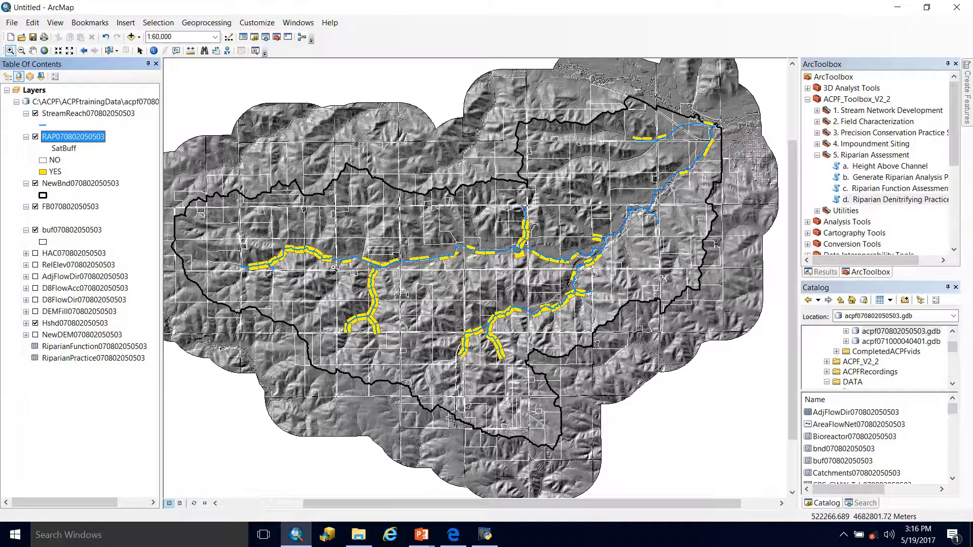
- Examine where the yellow saturated buffer sites lie along the tributaries and the main stream of the watershed
drag(419, 352, 333, 264)
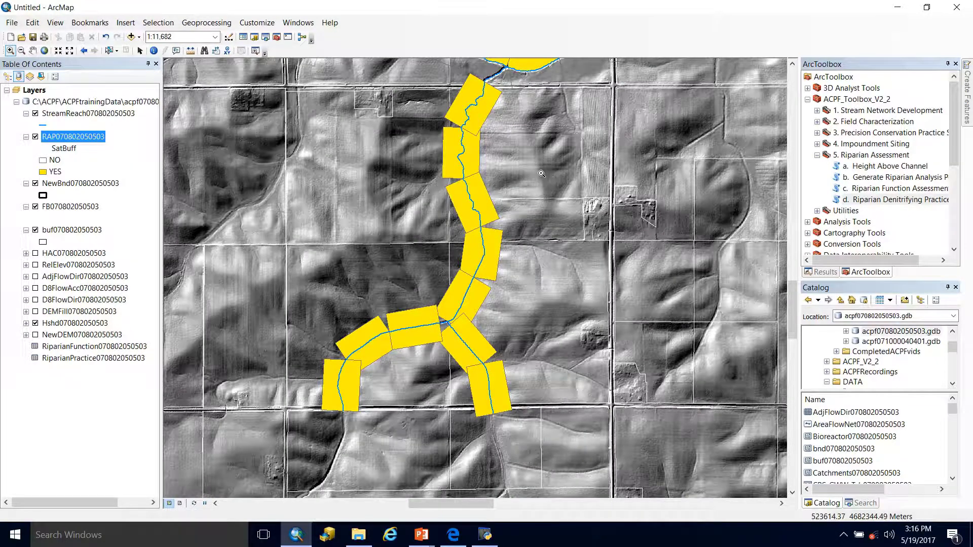
drag(542, 173, 549, 225)
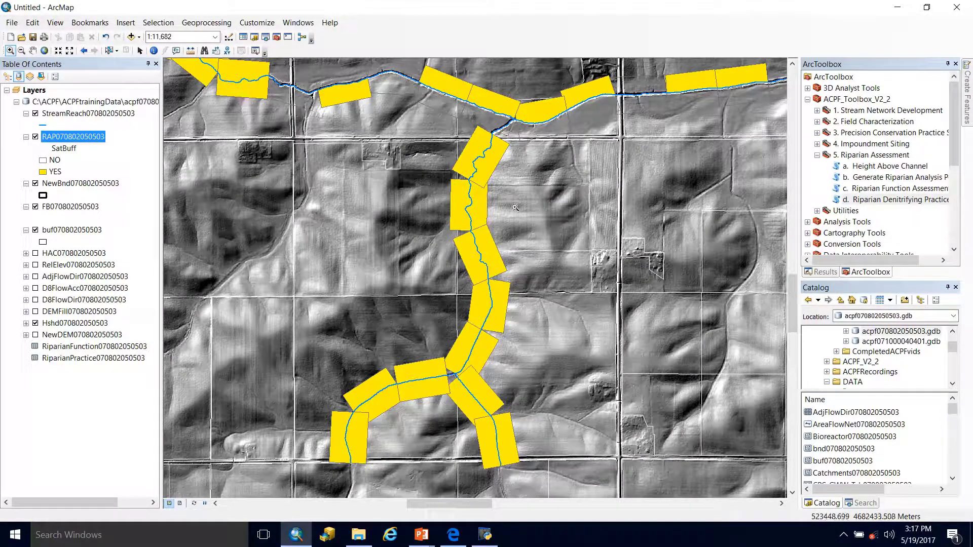
drag(451, 309, 415, 327)
scroll(415, 328, up, 5)
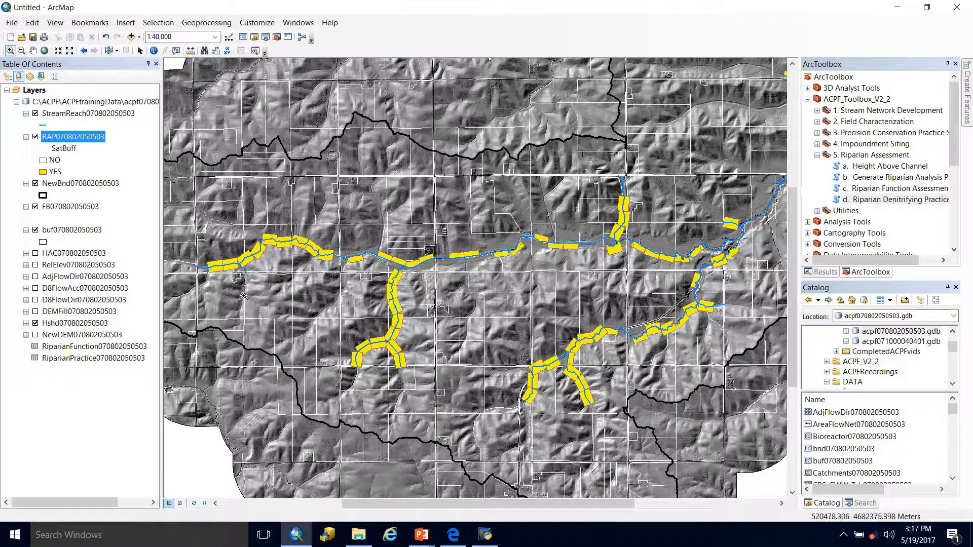
drag(542, 276, 325, 323)
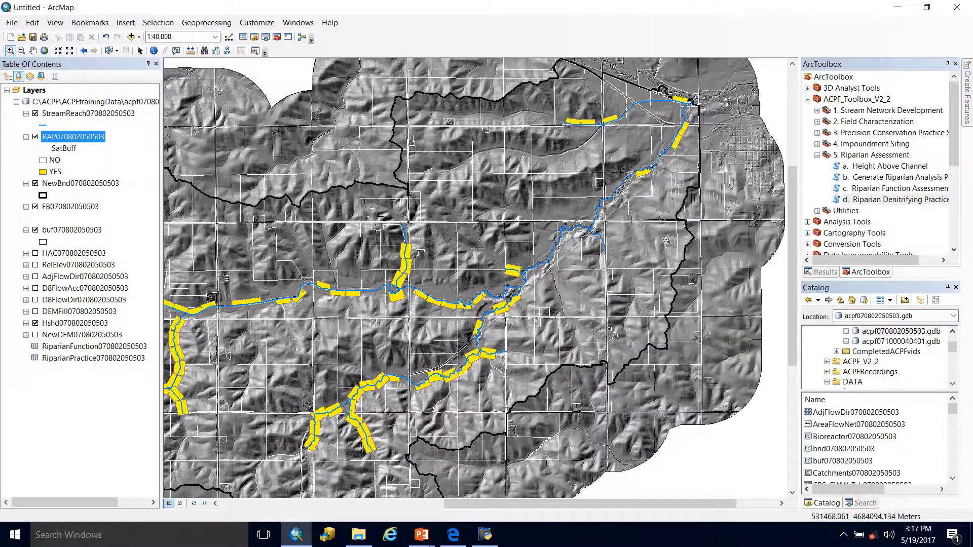
- Change the RAP layer's unique-value symbology to the Reason field and add all its values
double_click(93, 141)
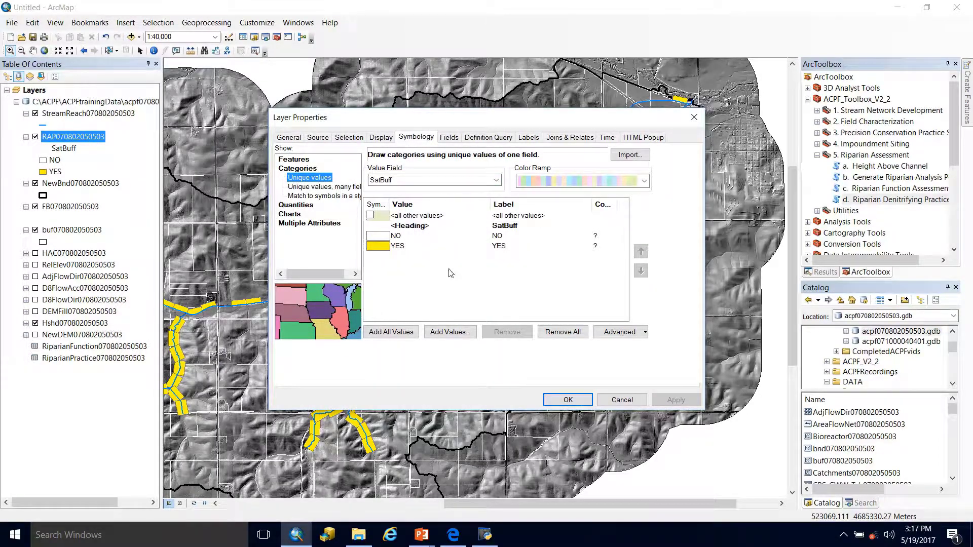
click(440, 181)
click(411, 356)
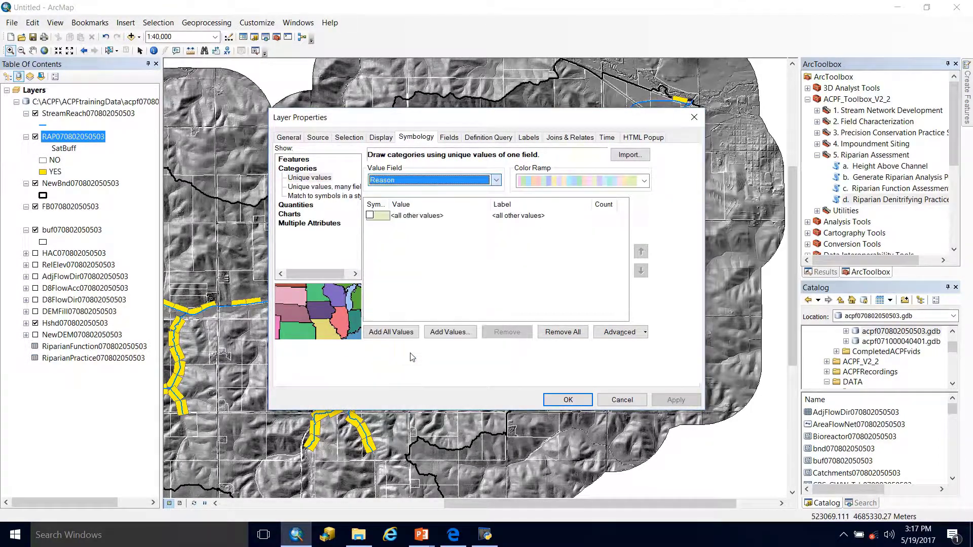
click(390, 332)
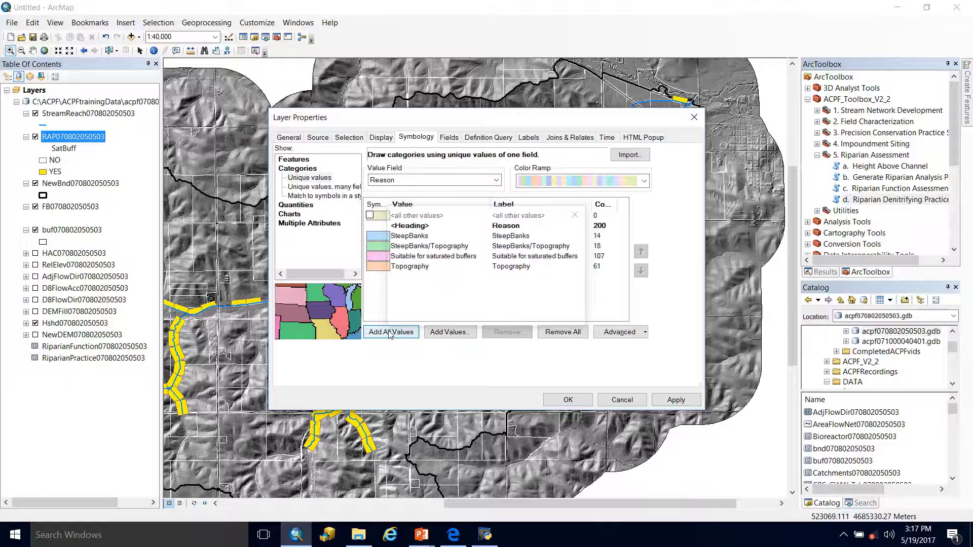
- Give the "Suitable for saturated buffers" class a bright yellow fill
click(387, 257)
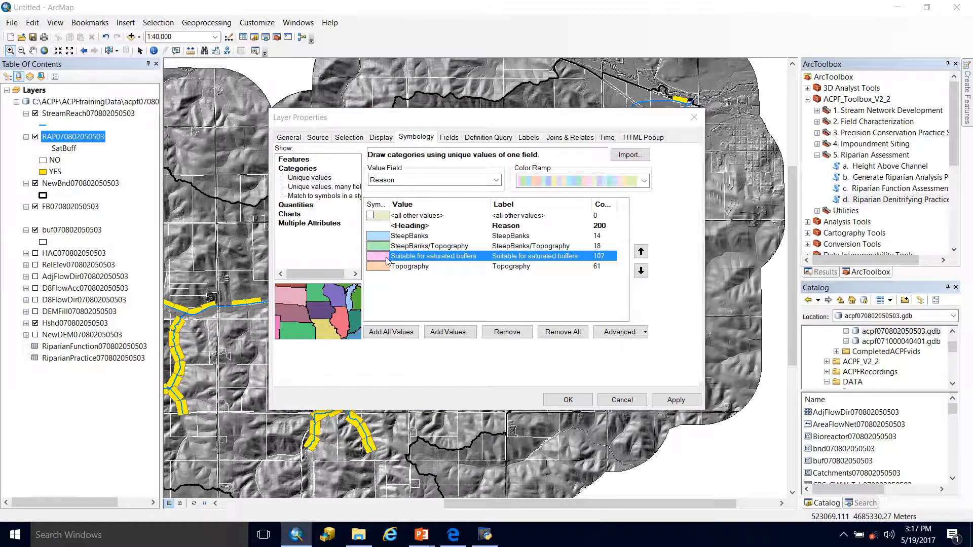
double_click(387, 257)
click(601, 221)
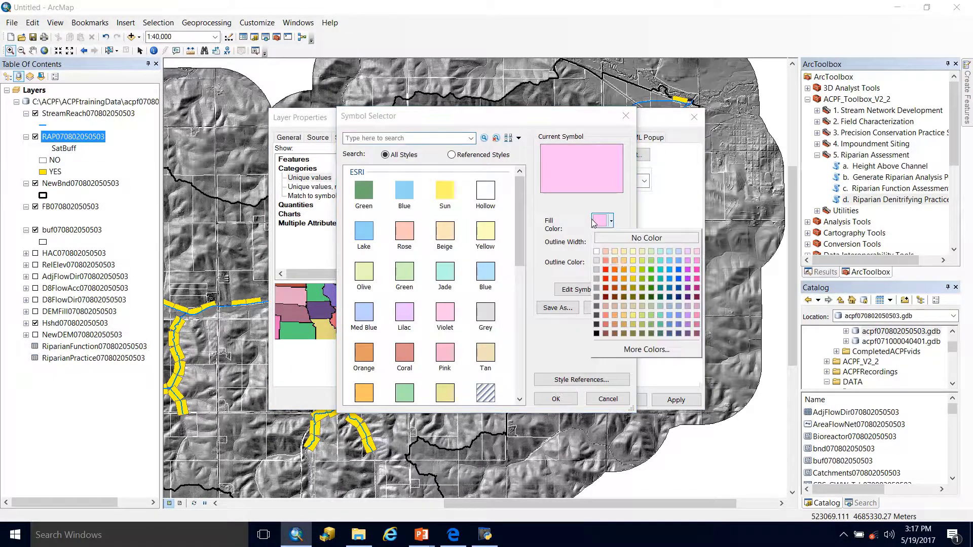
click(619, 213)
click(561, 399)
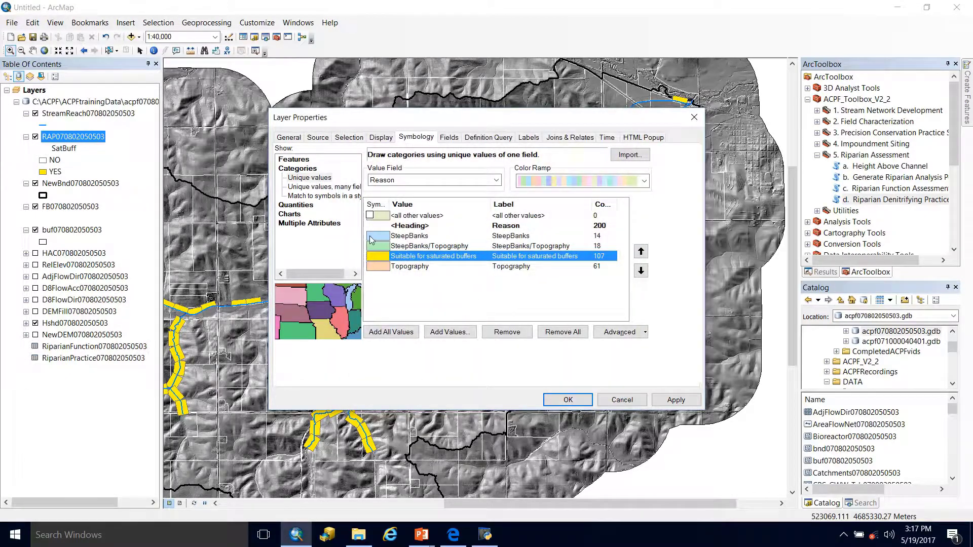
- Give the SteepBanks class a light pink fill
click(376, 239)
double_click(375, 239)
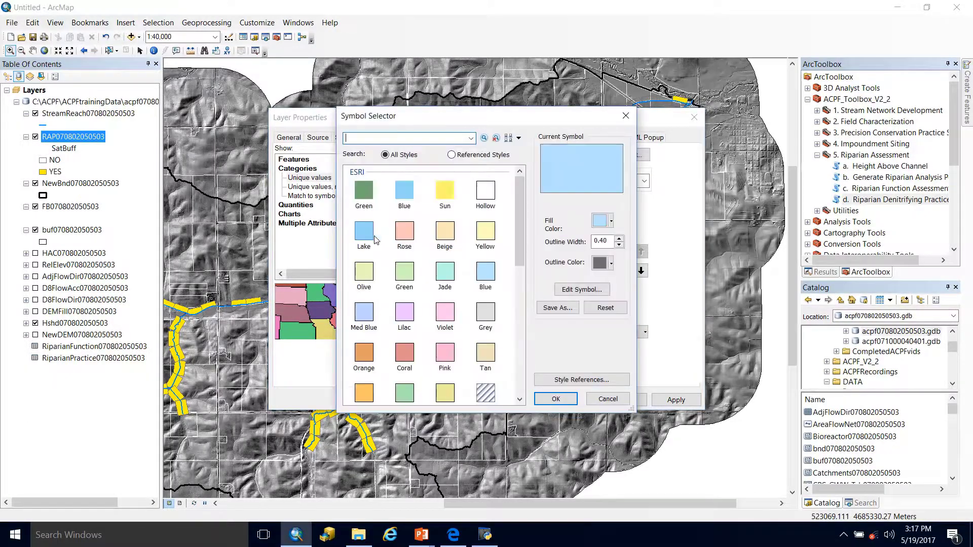
click(604, 220)
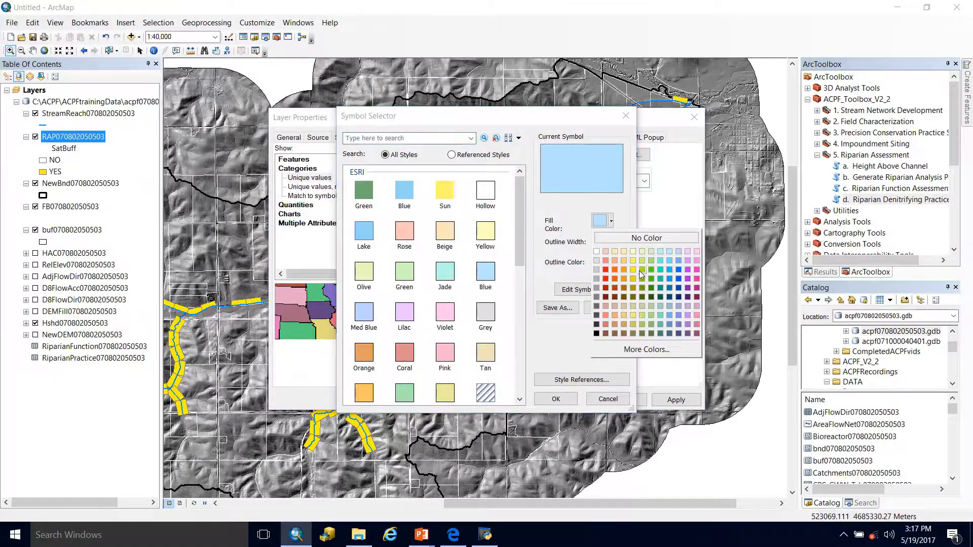
click(697, 251)
click(556, 399)
- Give the SteepBanks/Topography class a bright magenta-pink fill
double_click(386, 246)
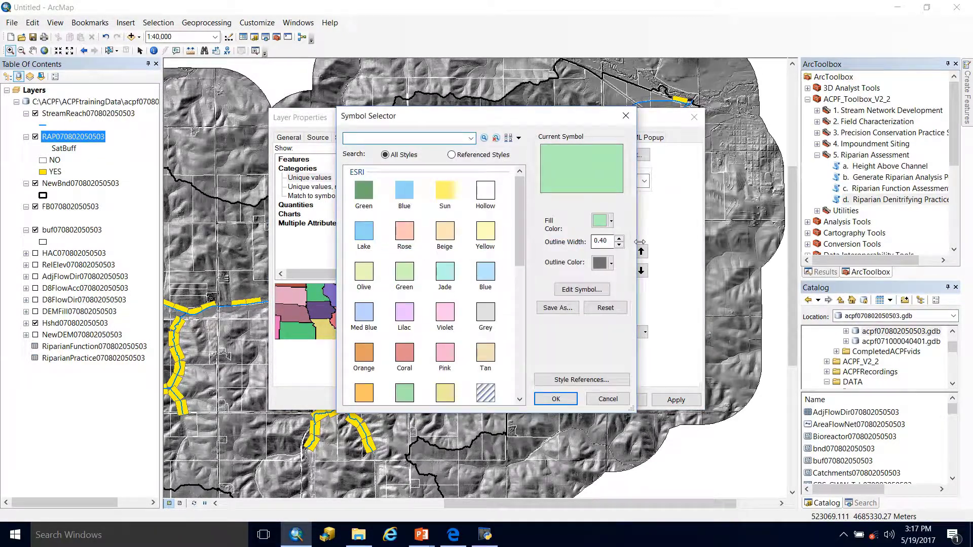
click(603, 221)
click(697, 279)
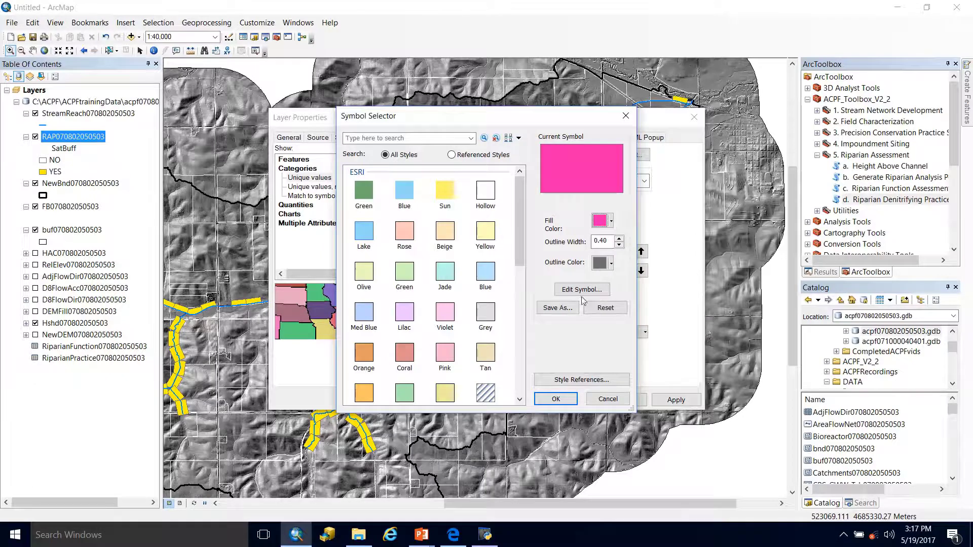
click(608, 221)
click(697, 280)
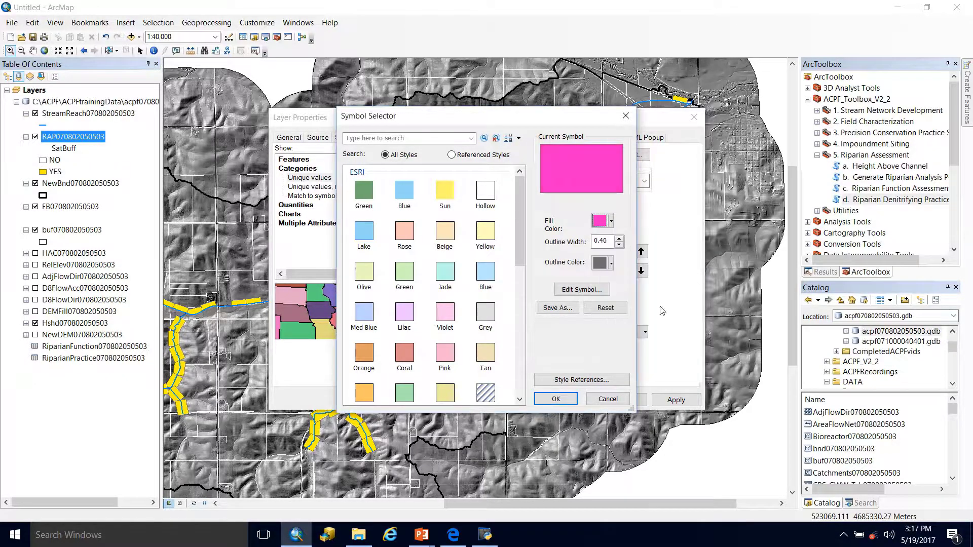
click(556, 400)
- Give the Topography class a bright blue fill and apply the Reason symbology to the RAP layer
click(384, 269)
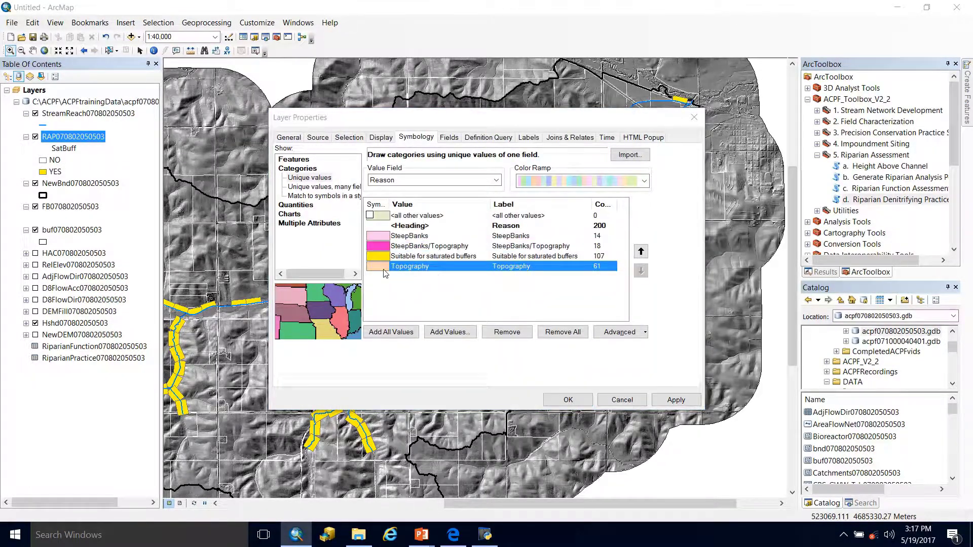
double_click(384, 271)
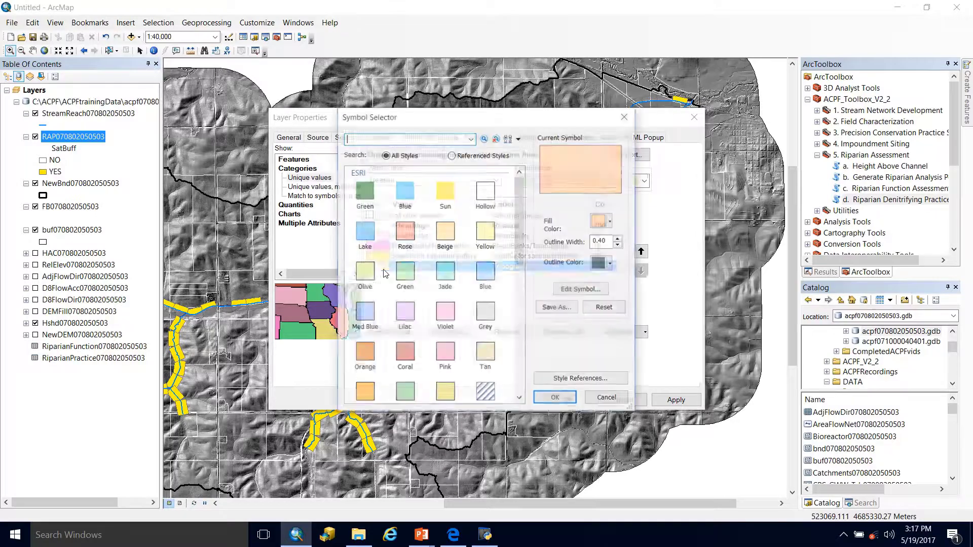
click(610, 222)
click(672, 273)
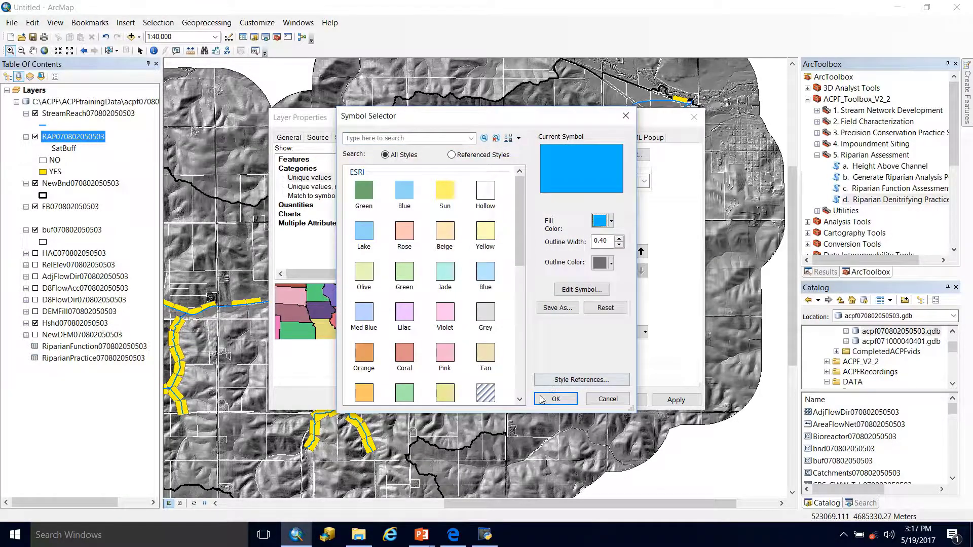
click(556, 399)
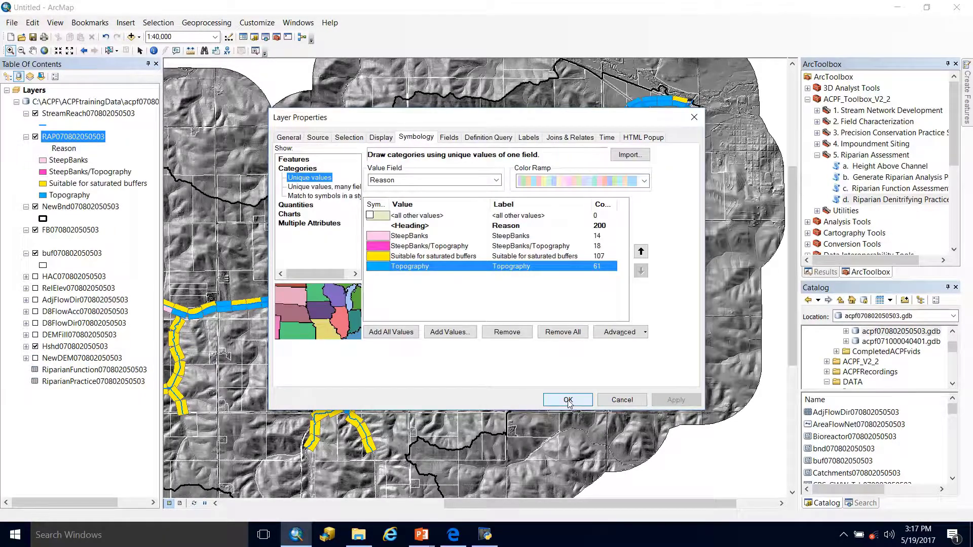
click(568, 400)
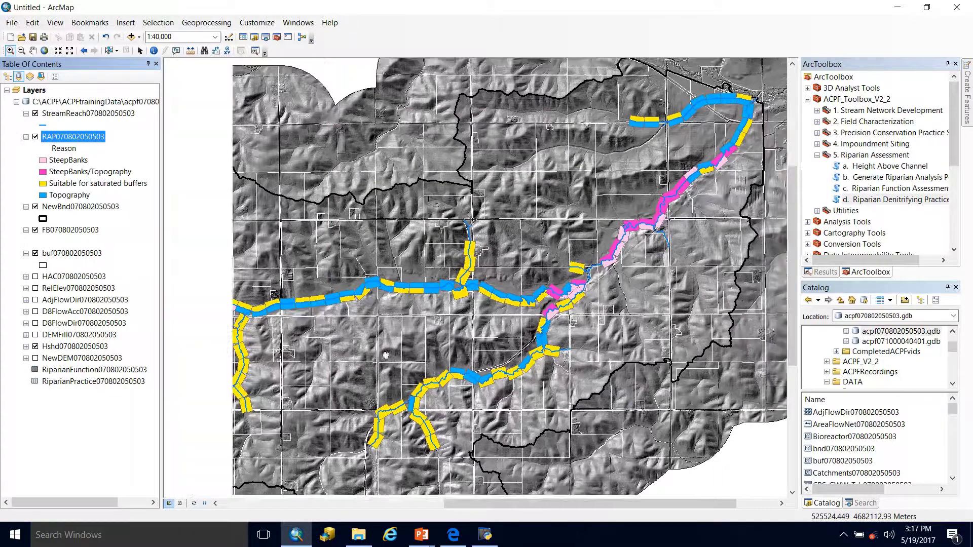
- Examine the mapped Reason classes along the stream, including the SteepBanks and SteepBanks/Topography reaches up close, and return to the RAP layer's full extent
drag(386, 356, 403, 351)
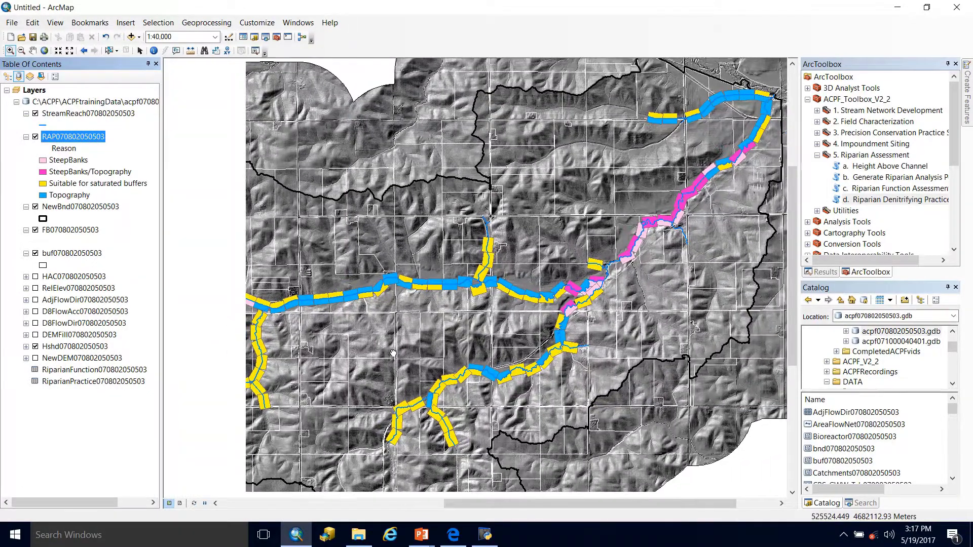
scroll(402, 263, up, 1)
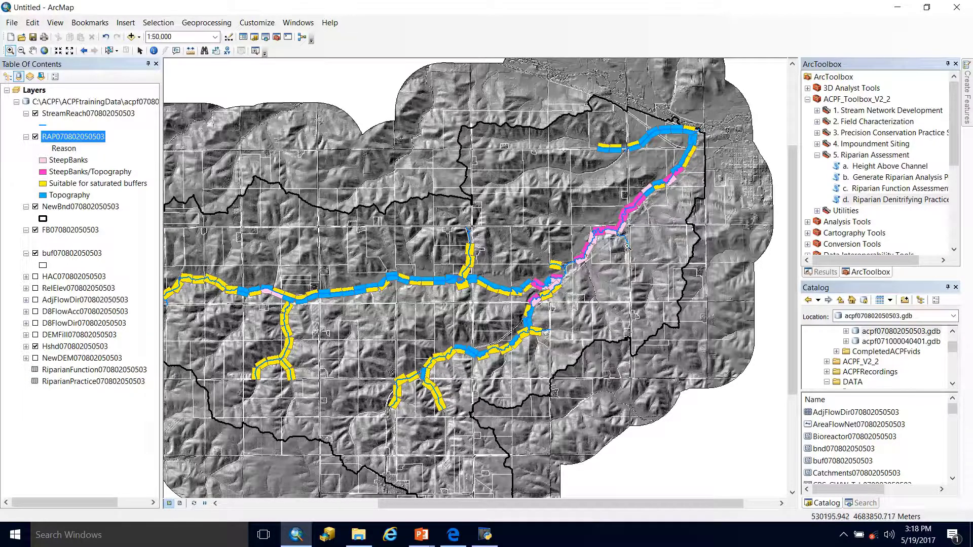
scroll(633, 213, up, 1)
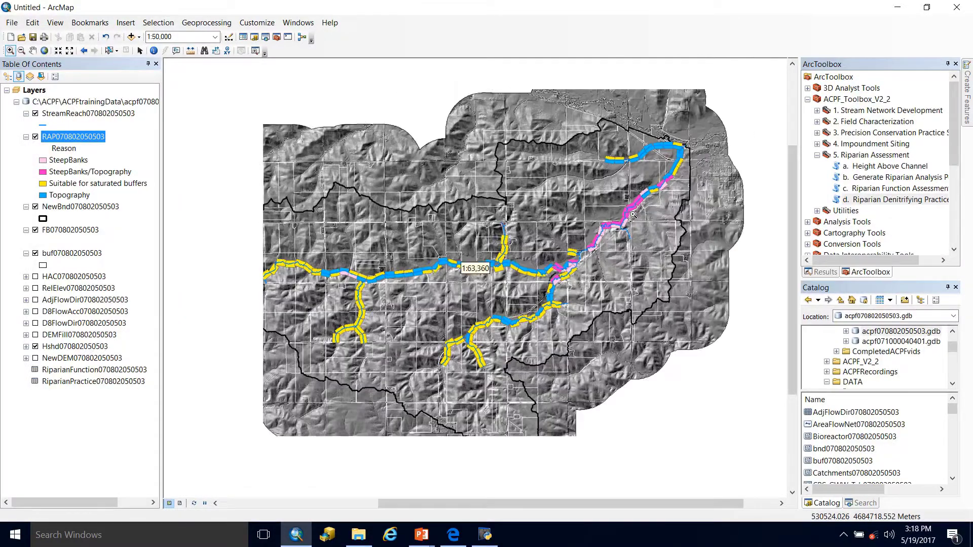
scroll(633, 215, down, 3)
scroll(633, 215, down, 4)
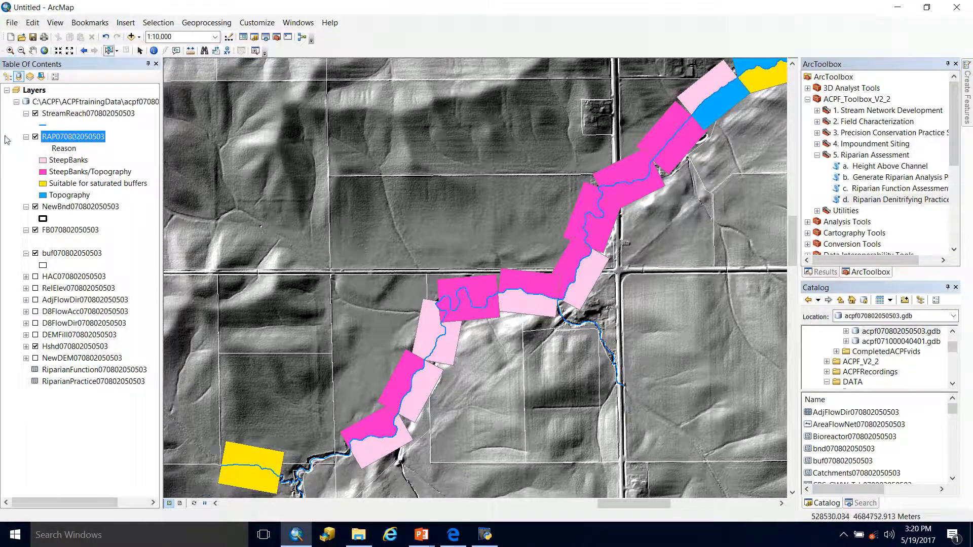
right_click(56, 141)
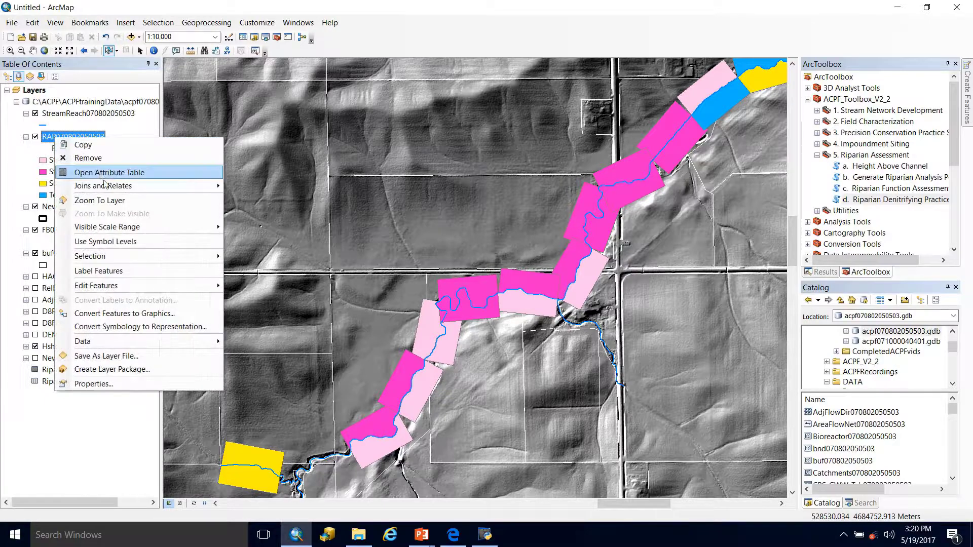
click(108, 200)
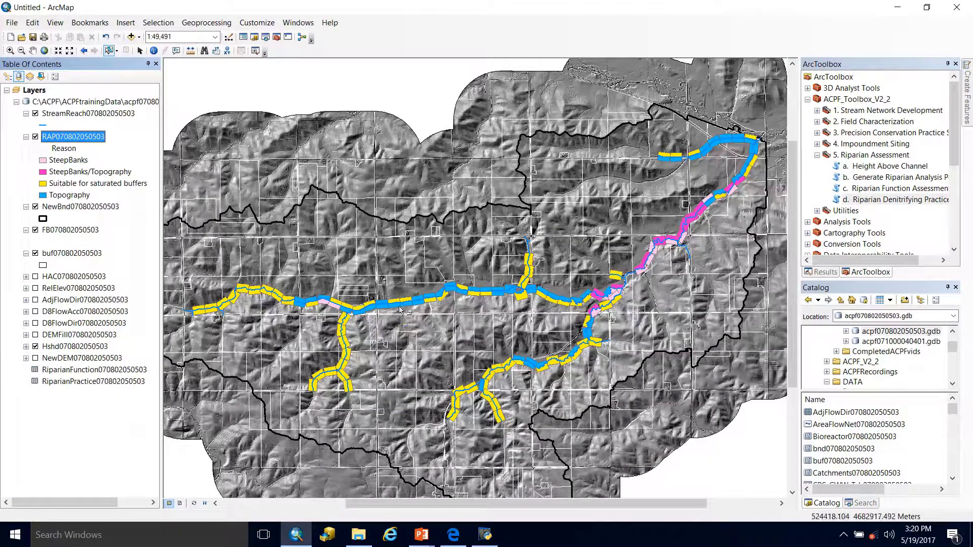